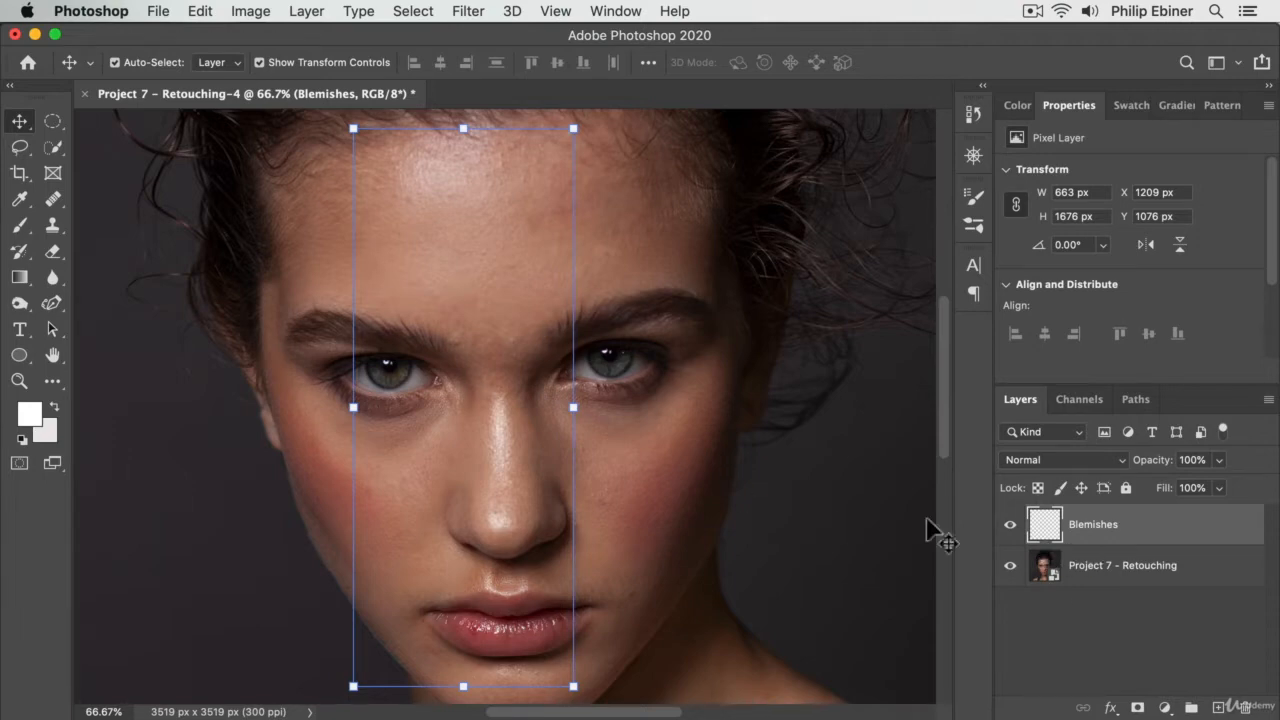
Try merging the Blemishes and Project 7 - Retouching layers into a single layer, and undo the merge
left_click(1010, 524)
left_click(1010, 524)
left_click(1107, 575, "shift")
right_click(1108, 540)
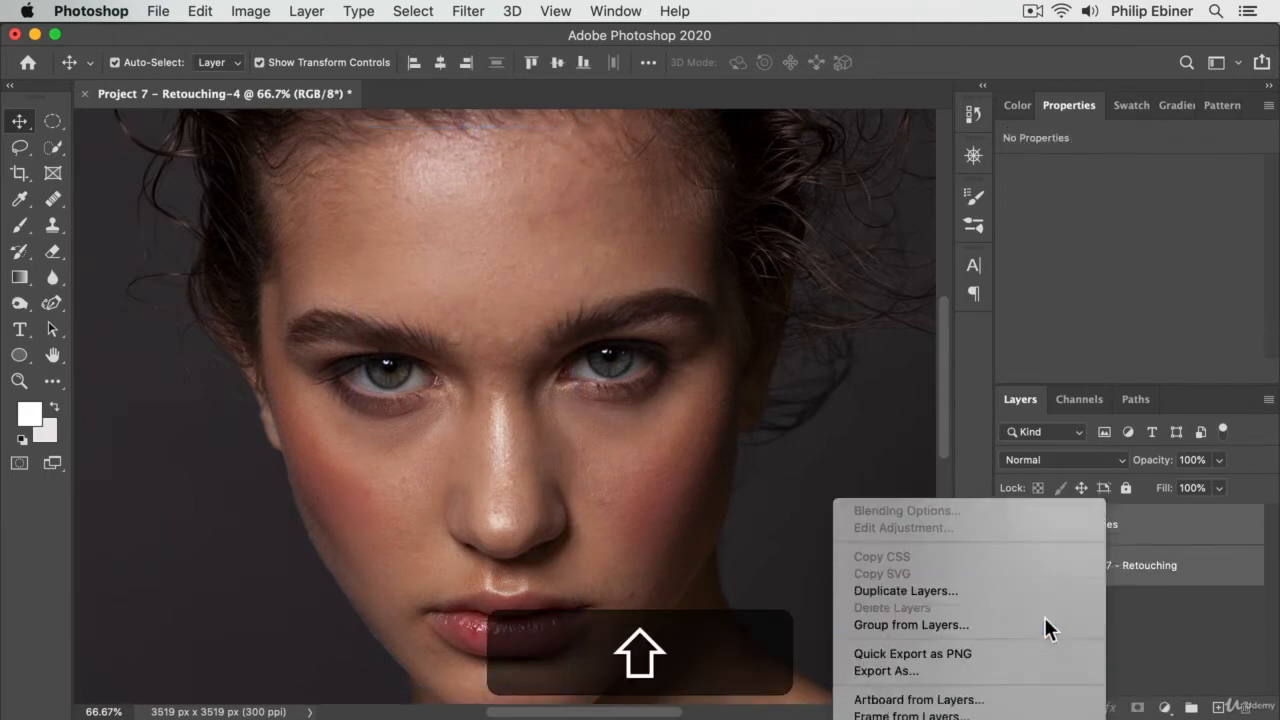
left_click(945, 522)
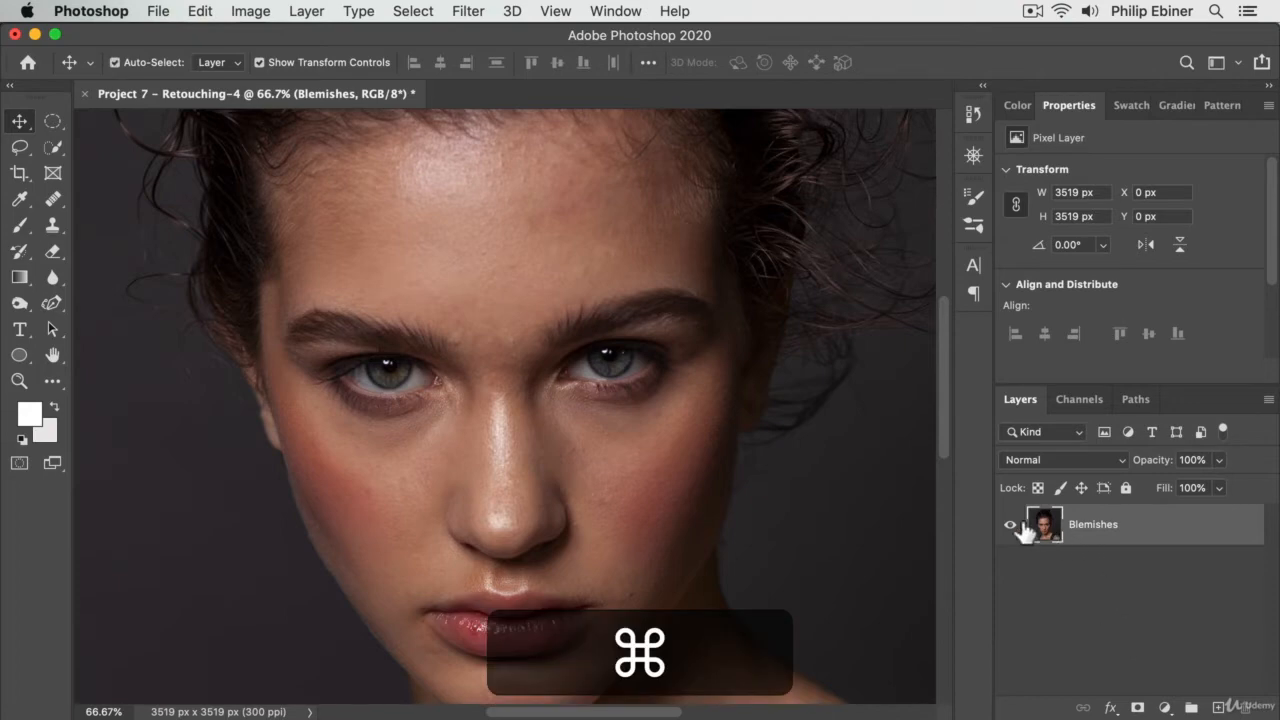
key("super+z")
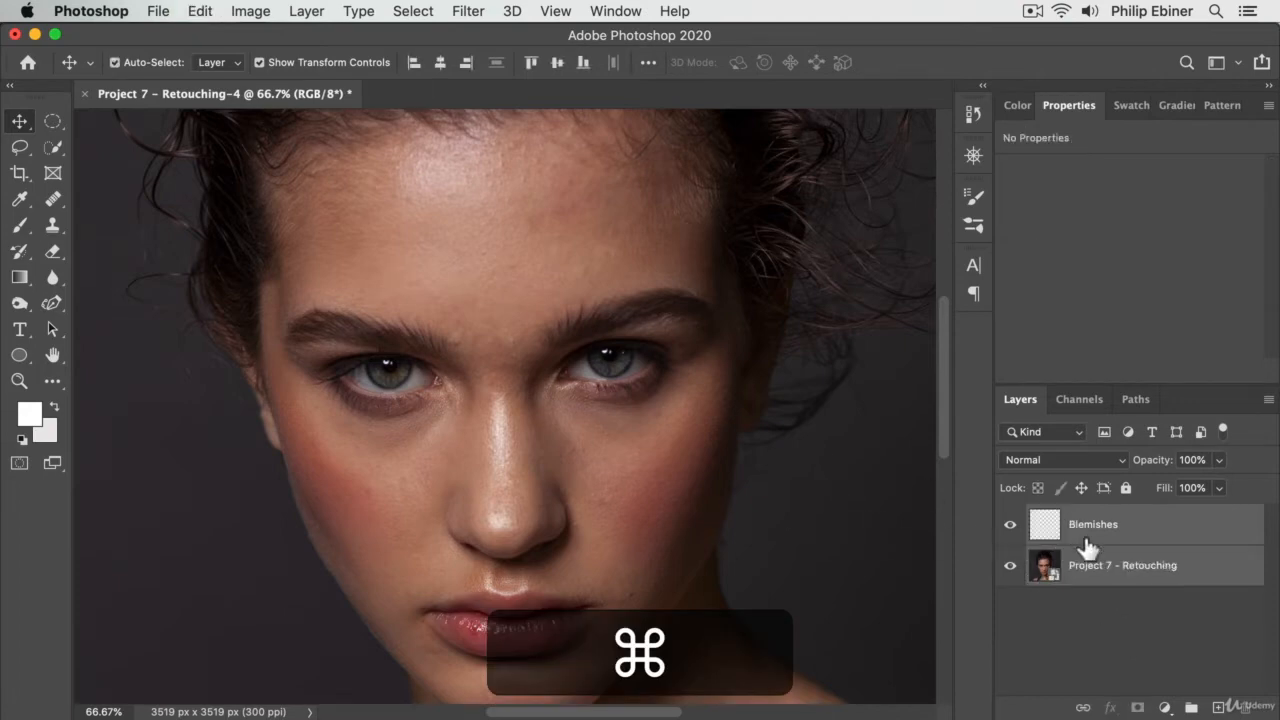
Merge the two selected layers into a new separate layer while keeping the original layers
right_click(1087, 545)
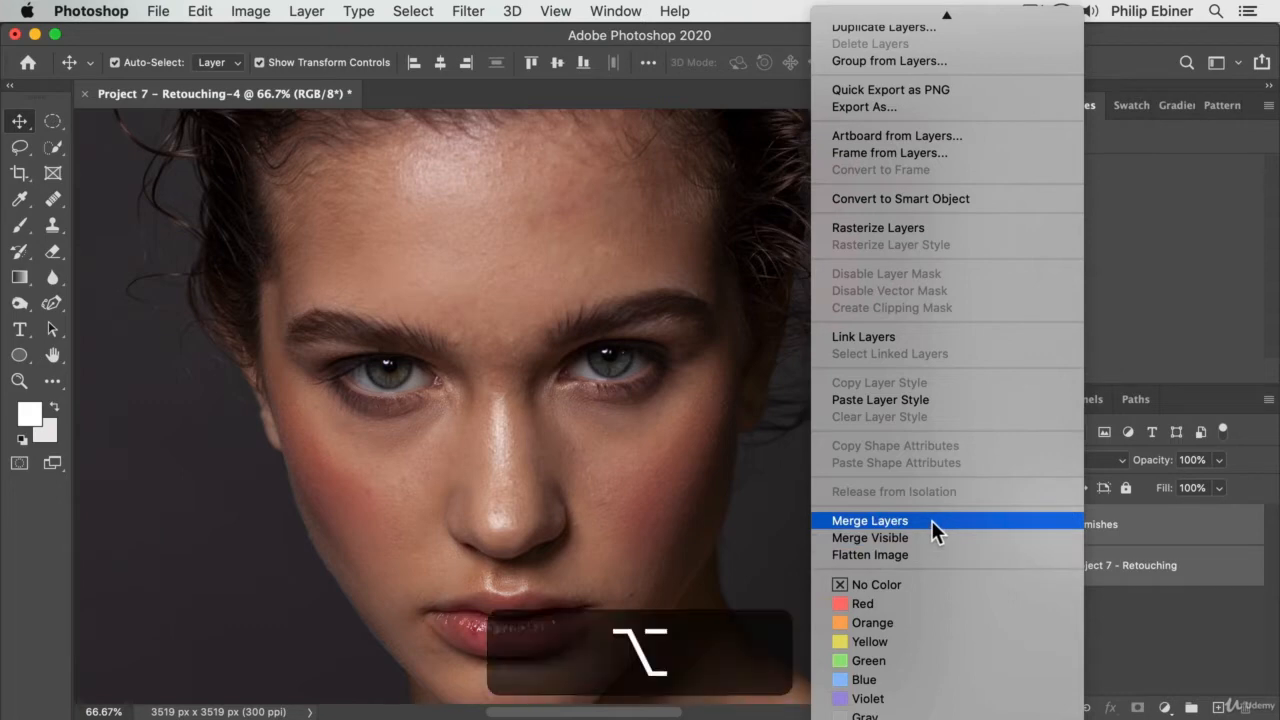
left_click(930, 520, "alt")
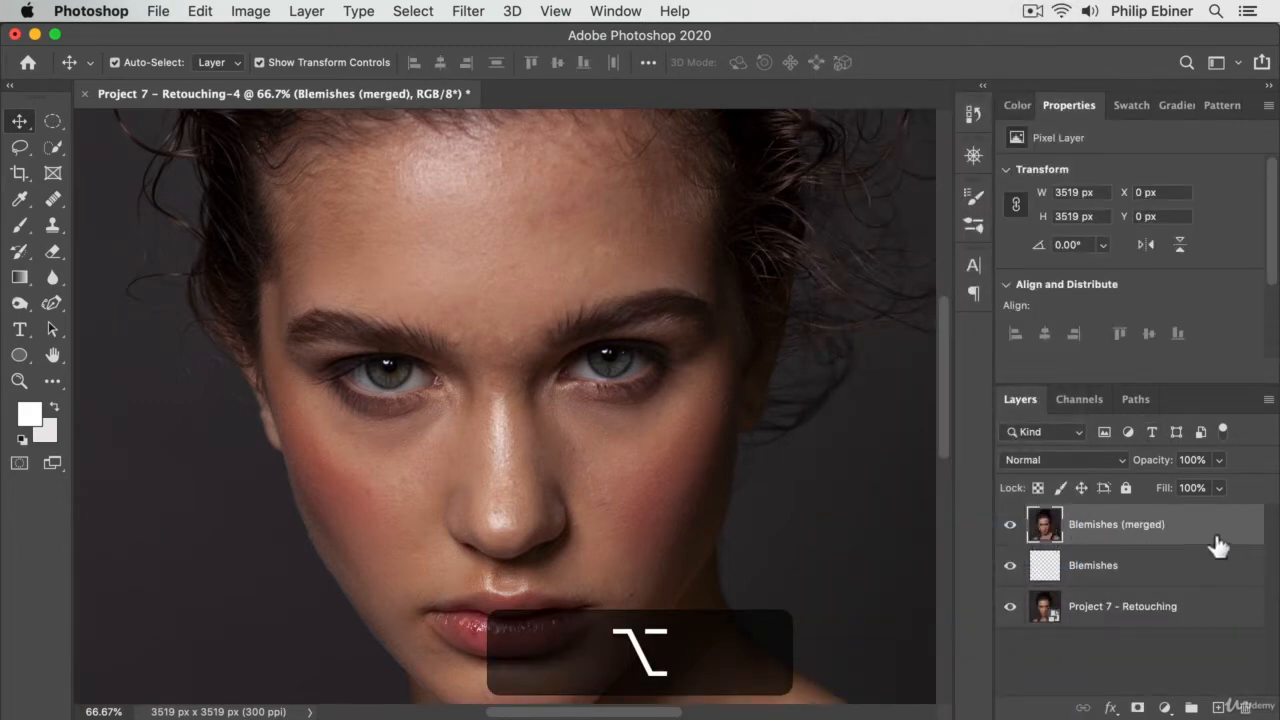
Create a new layer group and name it Archive
left_click(1191, 707)
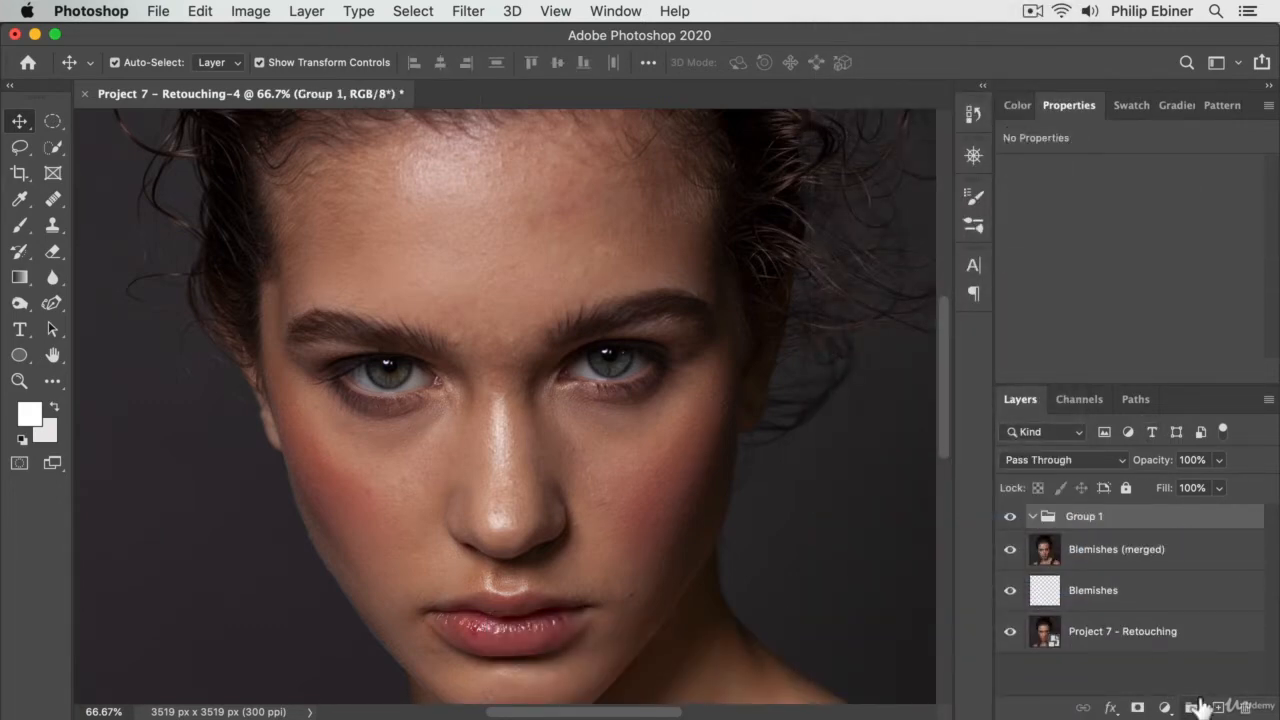
double_click(1084, 516)
type("Arc")
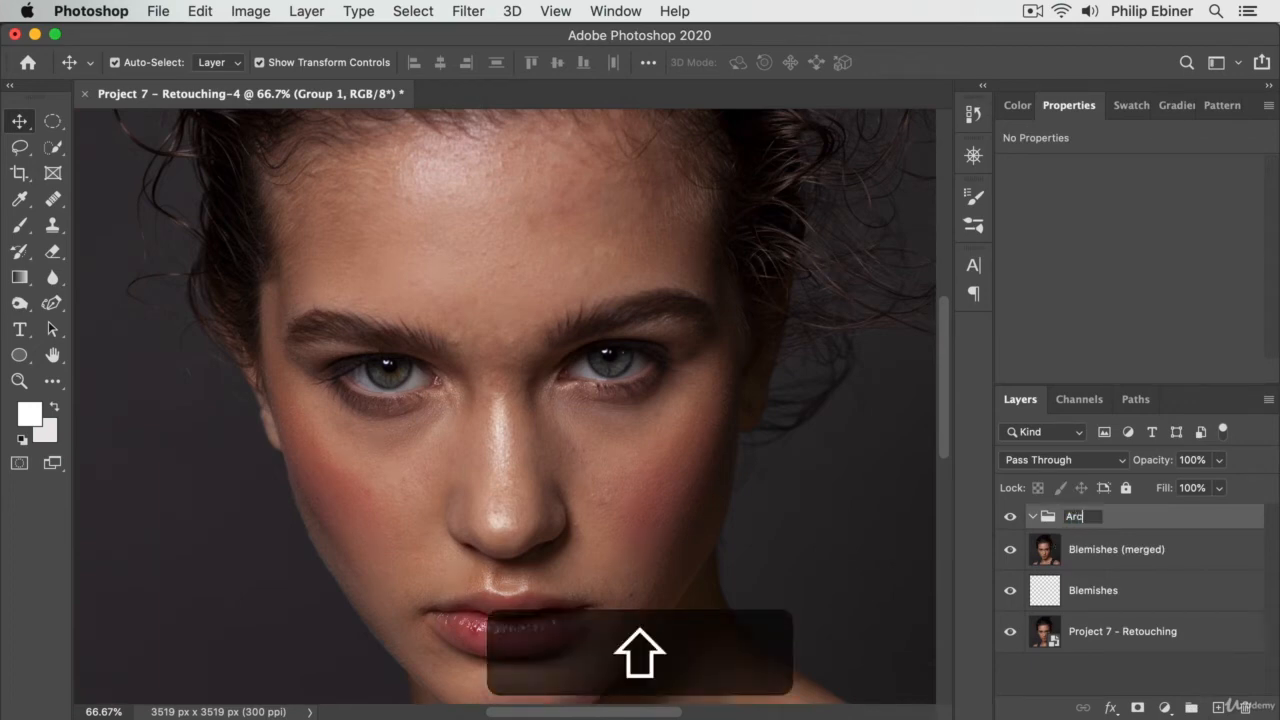
type("hive")
key("Return")
Place the Archive group below the merged layer, move the Blemishes and Project 7 - Retouching layers into it, and collapse it
left_click_drag(1130, 522, 1088, 583)
left_click(1090, 589)
left_click(1100, 631, "shift")
left_click_drag(1100, 631, 1092, 559)
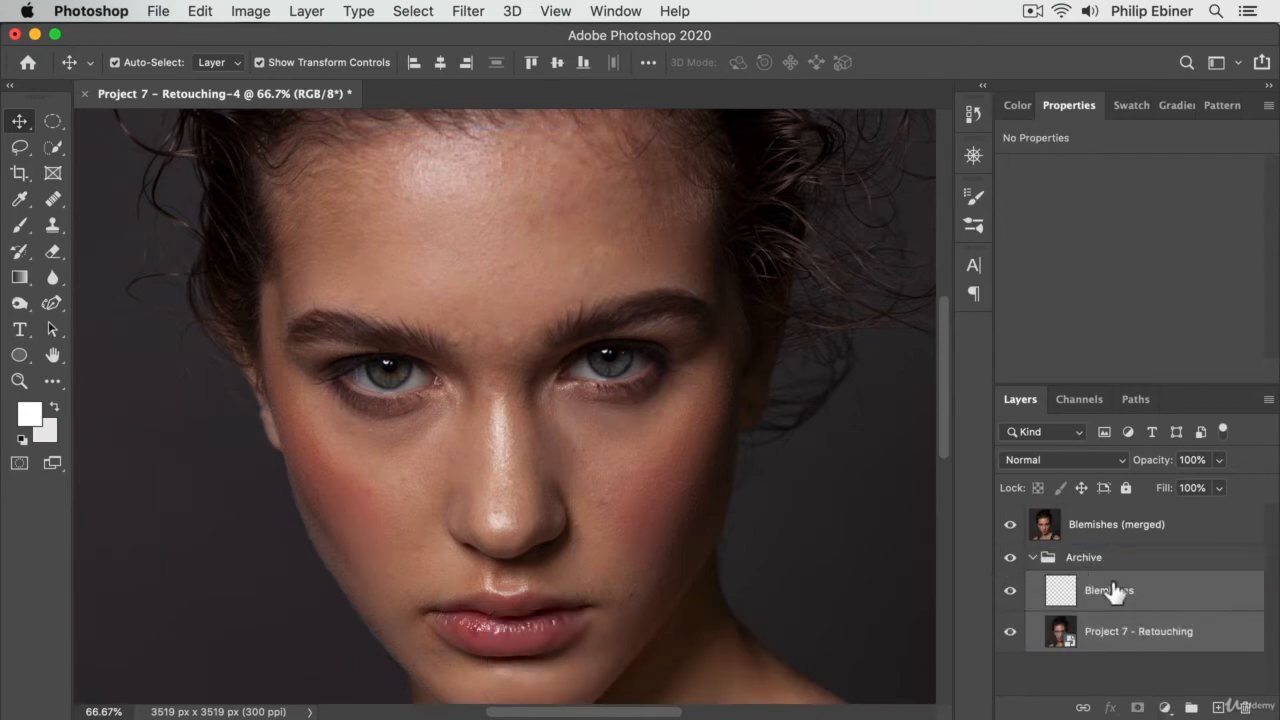
left_click(1032, 557)
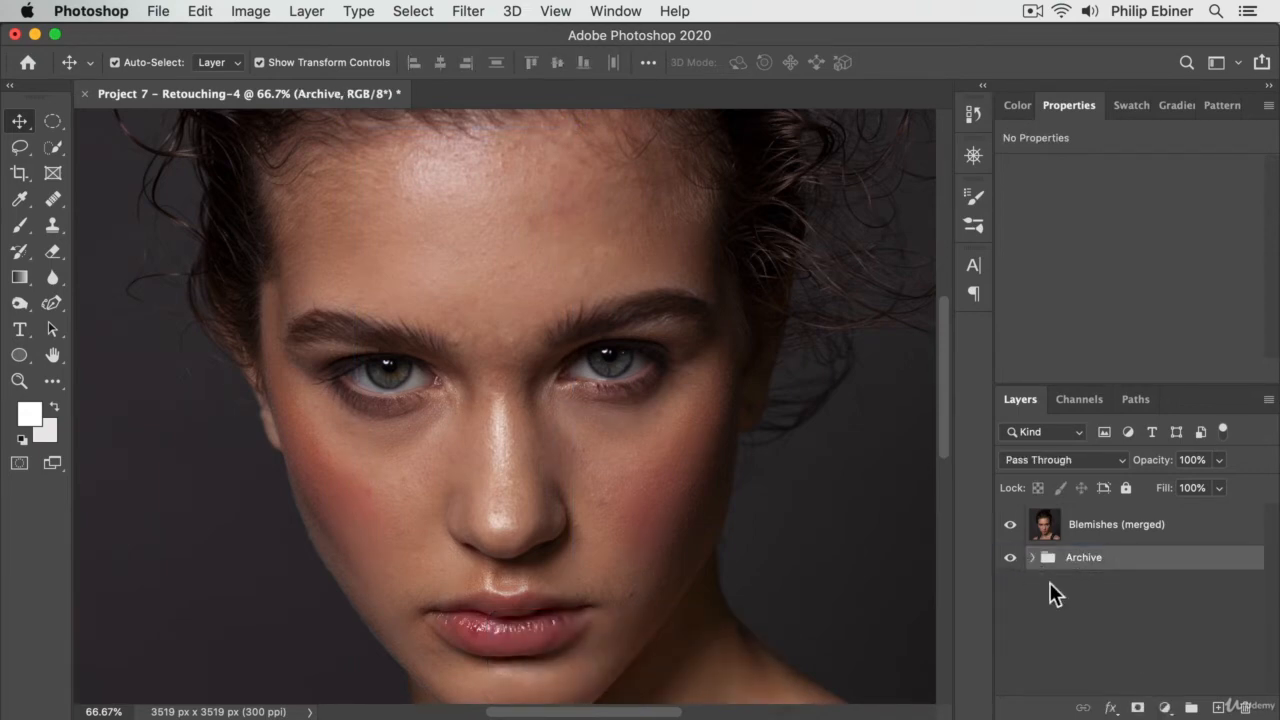
left_click(1049, 588)
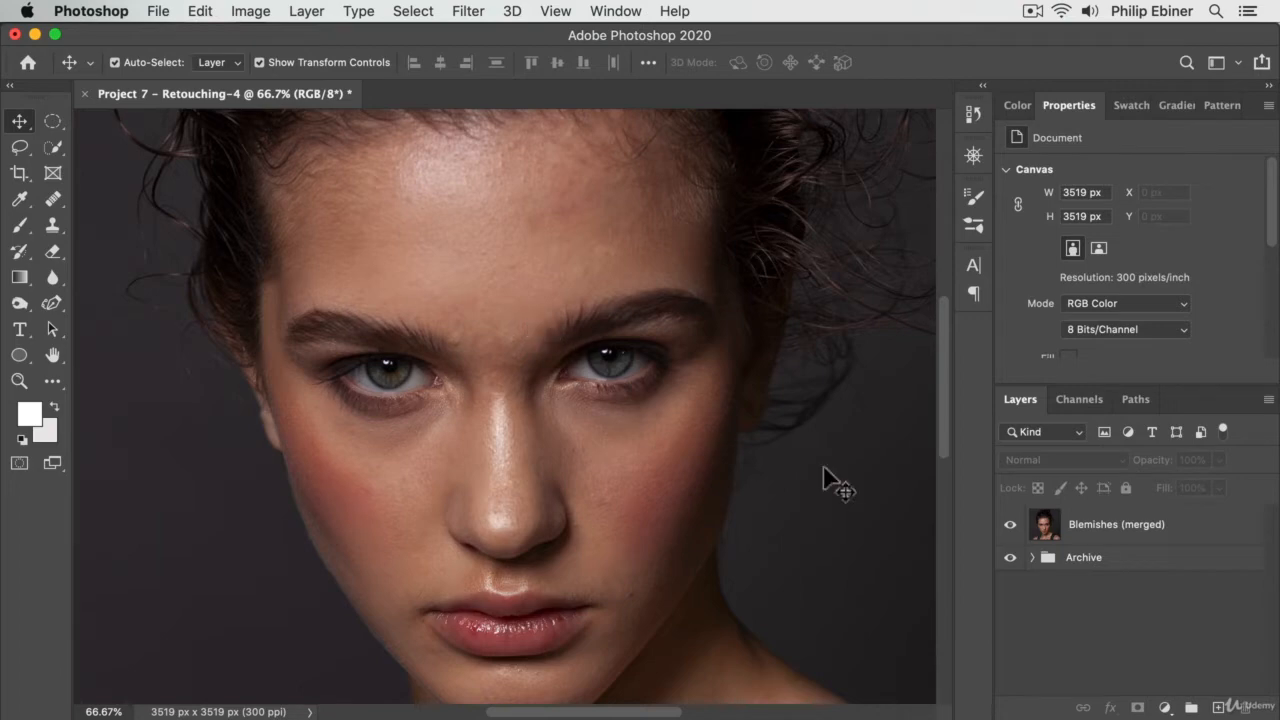
Select the Blemishes (merged) layer, check the Dodge, Burn and Sponge tool group, and choose the Blur tool
left_click(1118, 530)
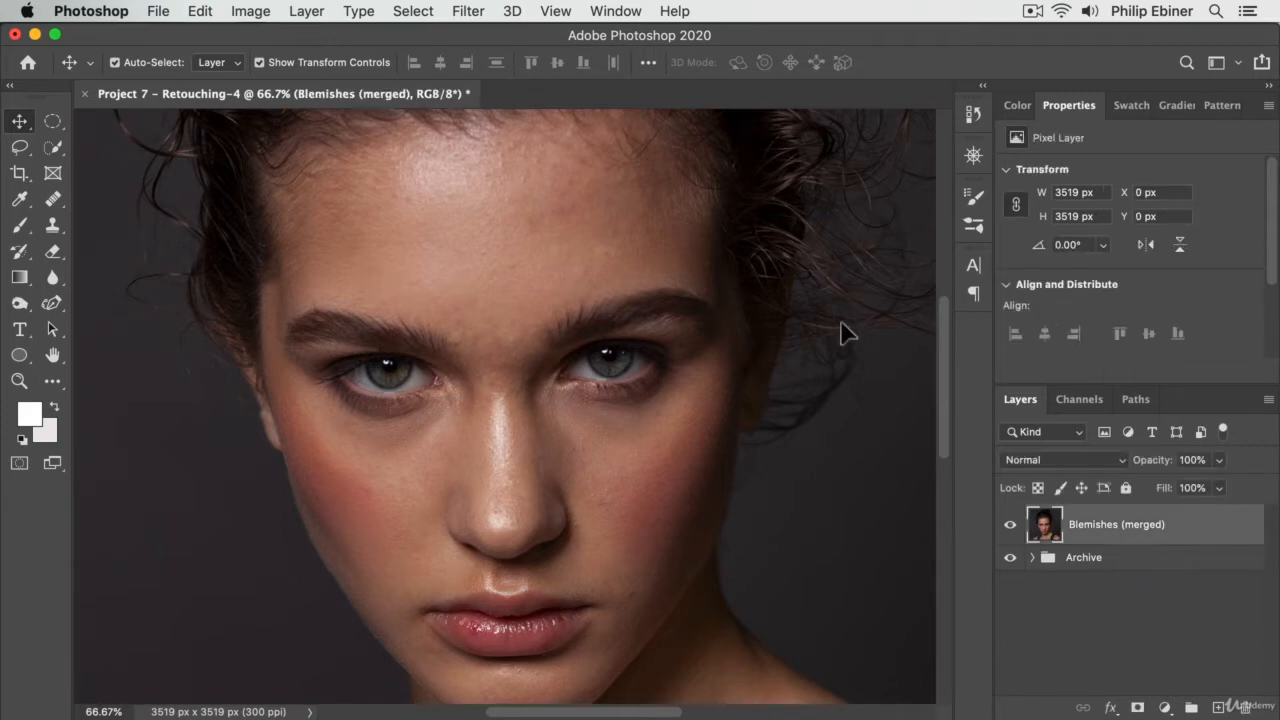
left_click(19, 303)
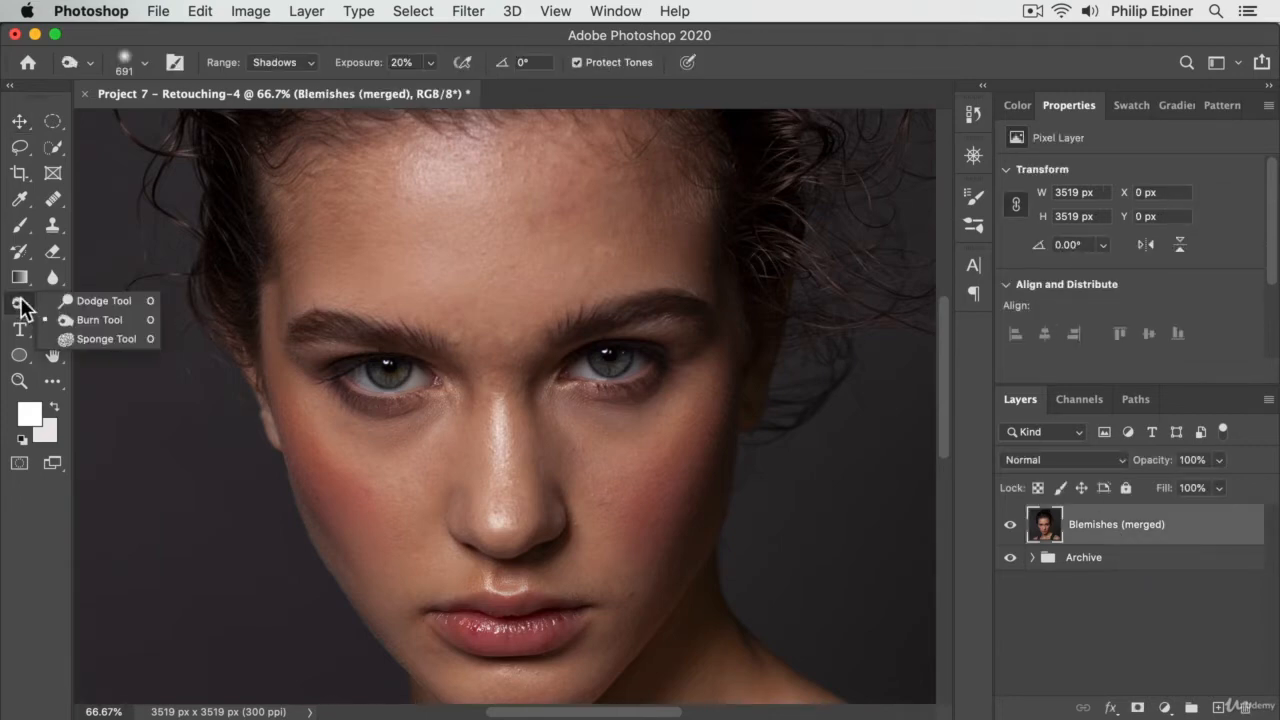
left_click(18, 307)
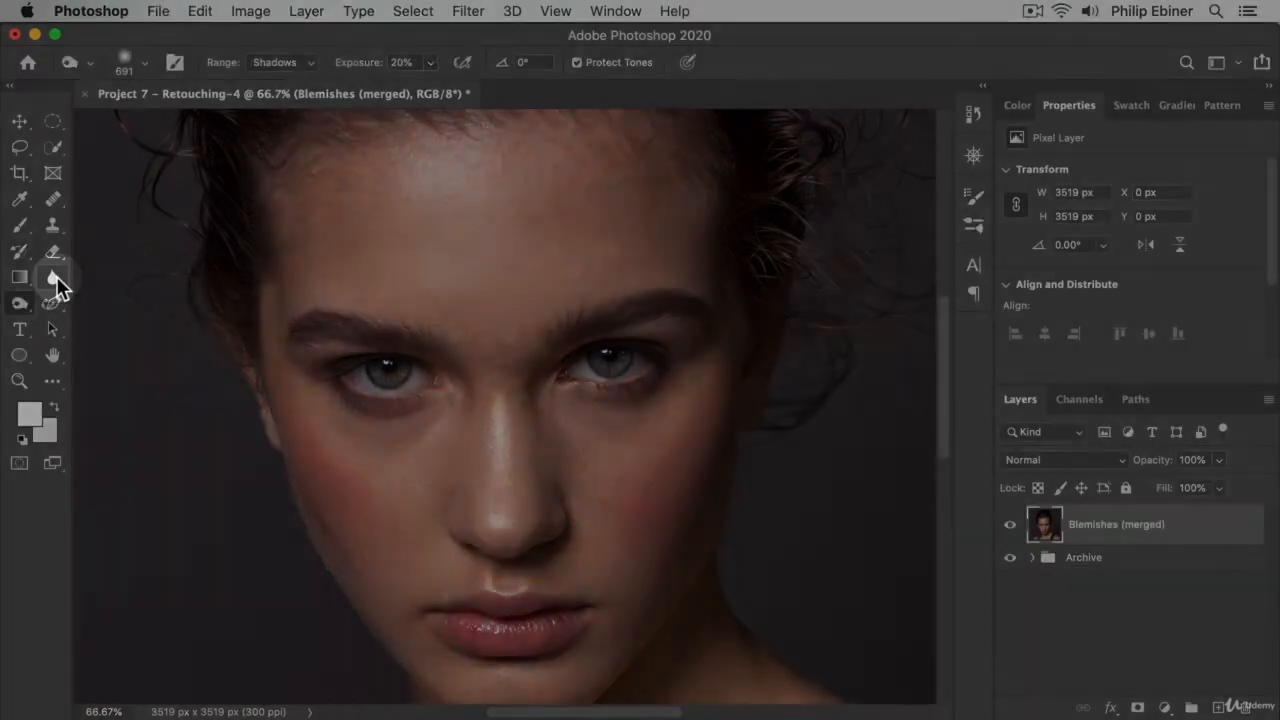
left_click(56, 276)
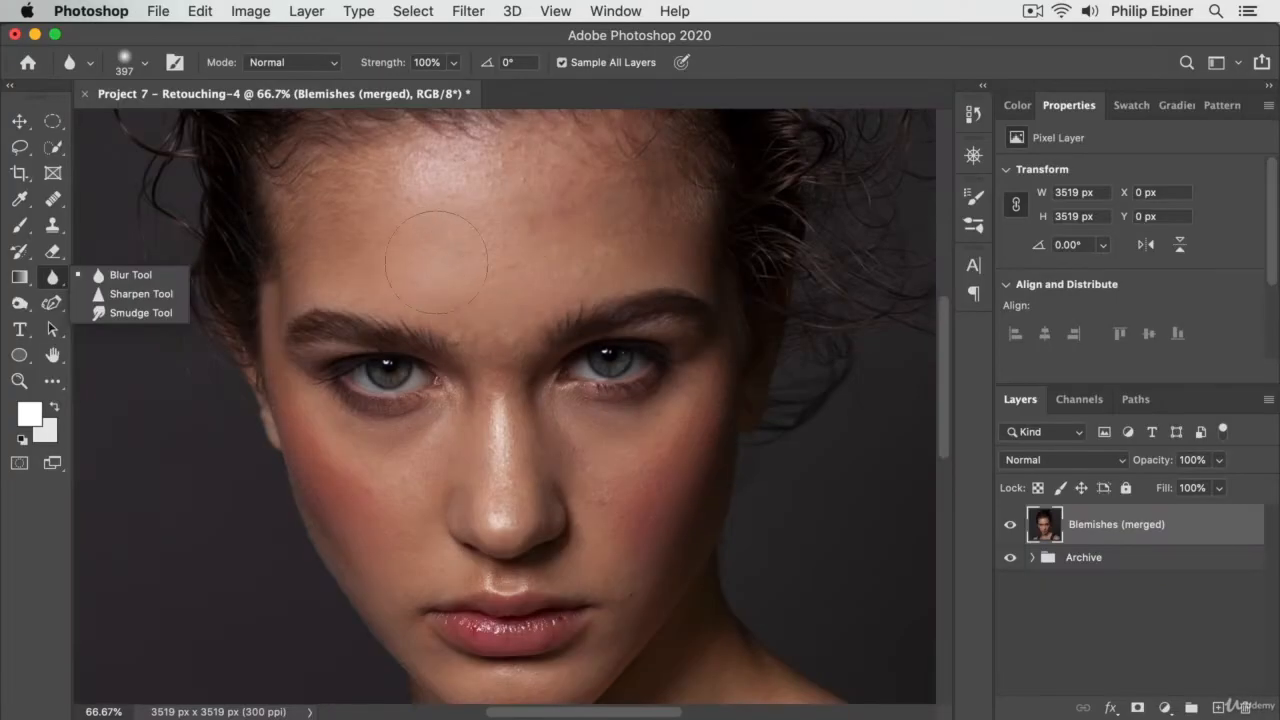
left_click(437, 260)
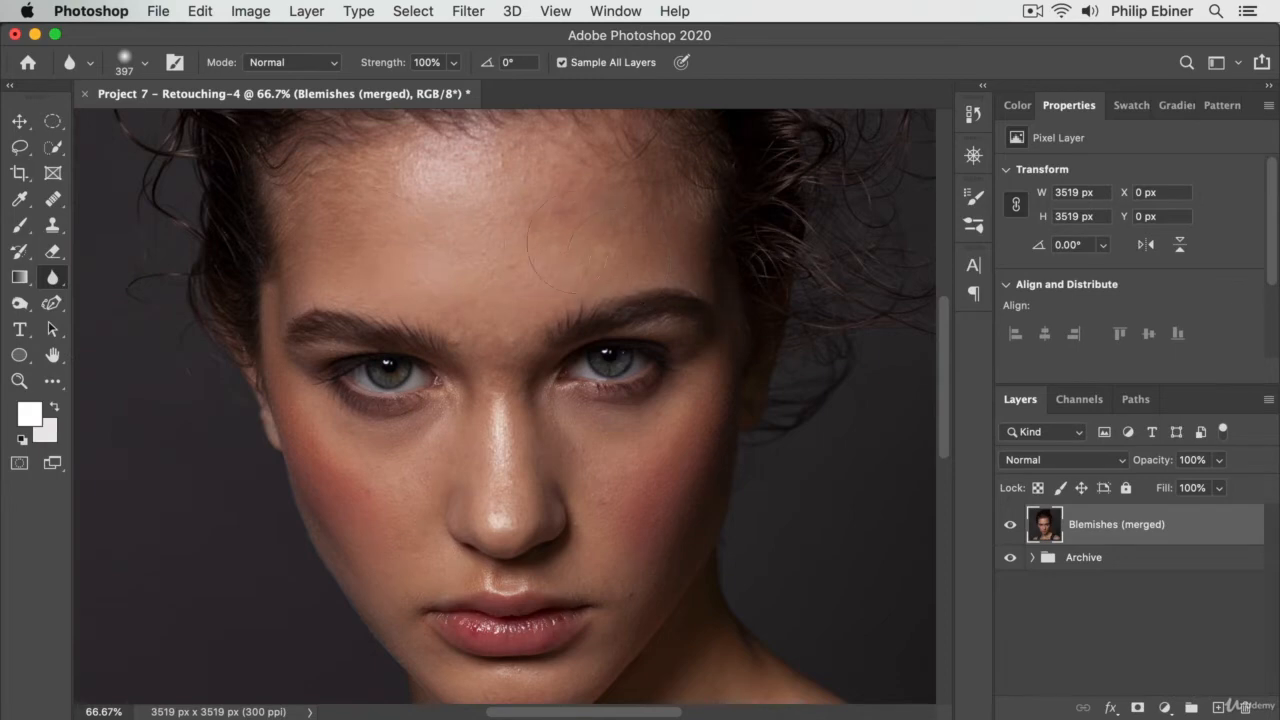
key("super")
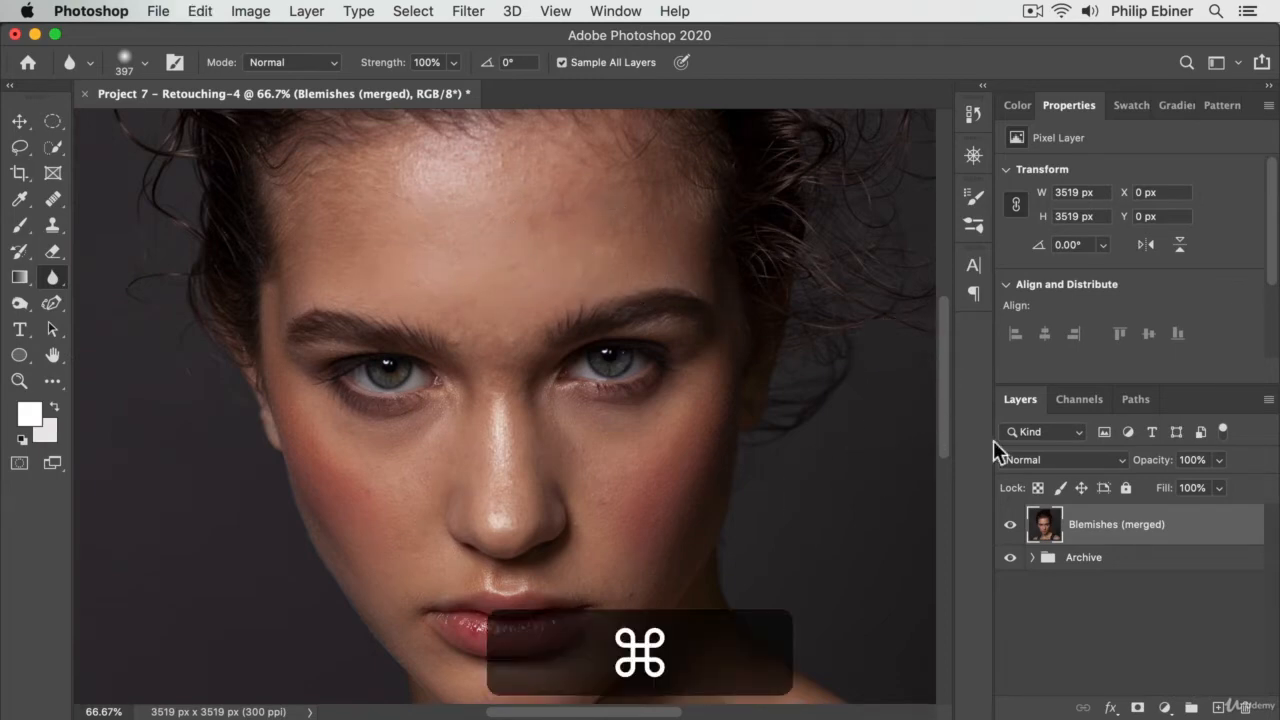
key("super+z")
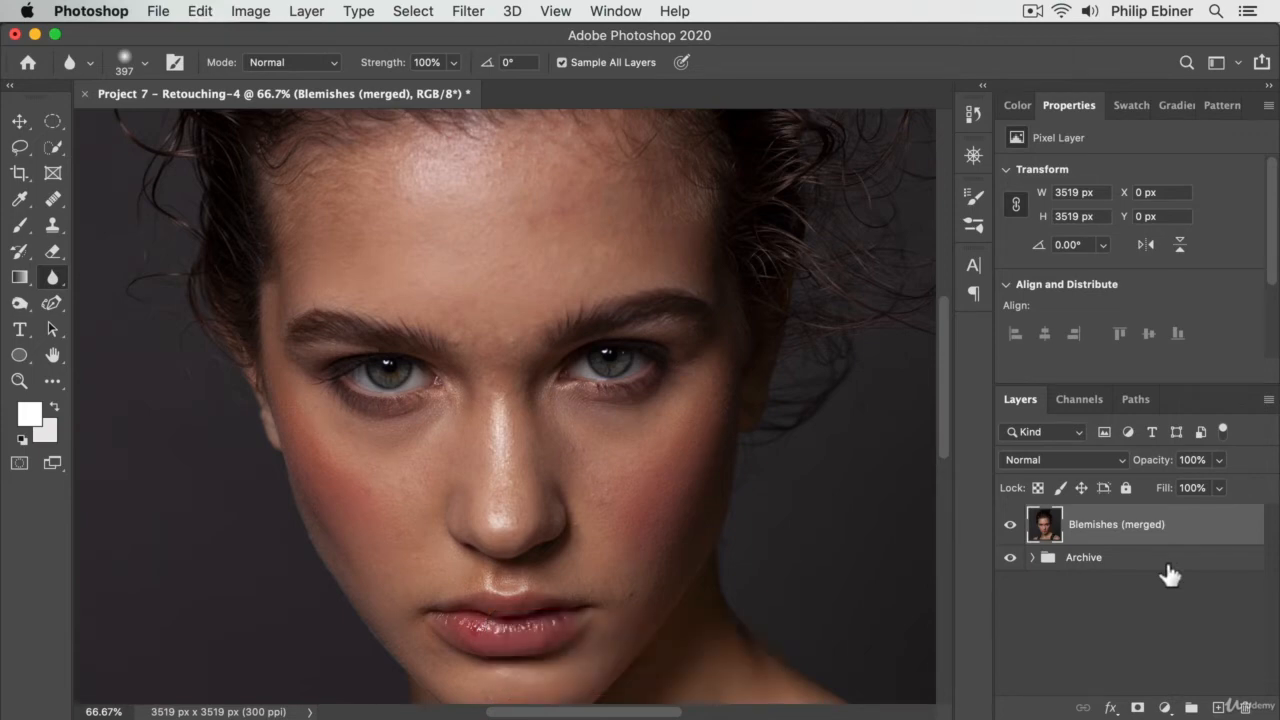
key("super+z")
key("super+z")
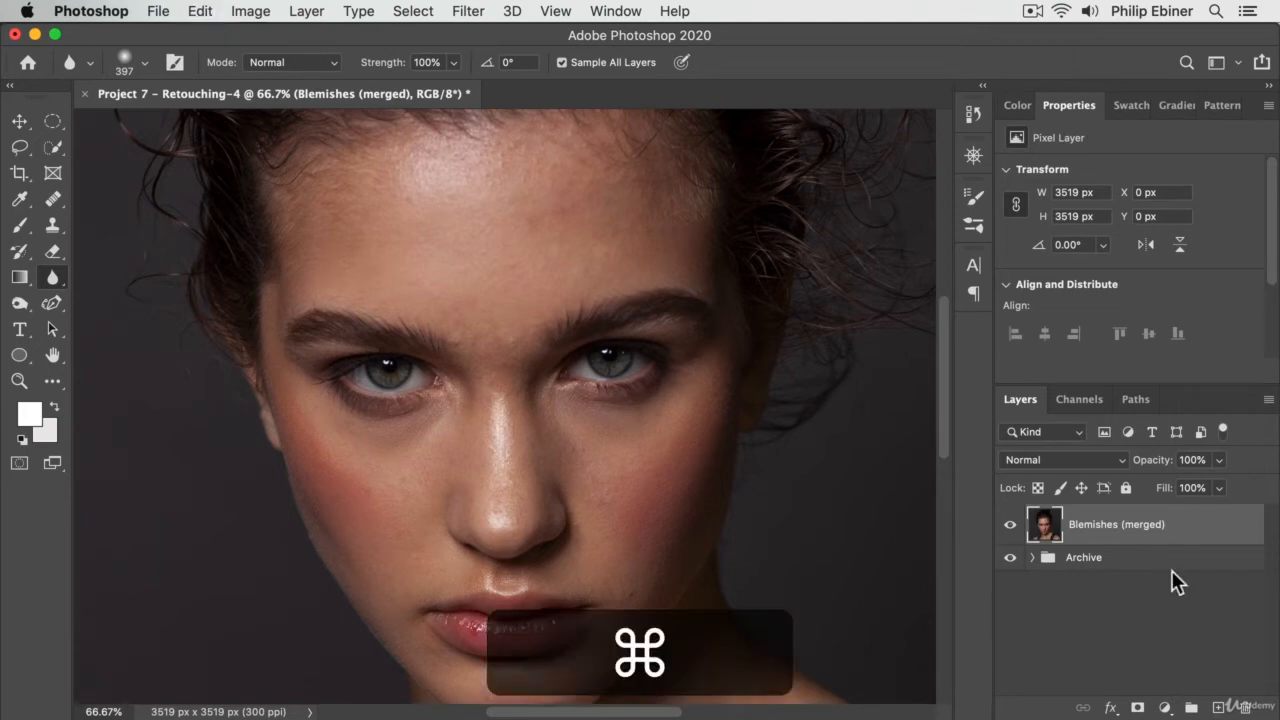
key("super+z")
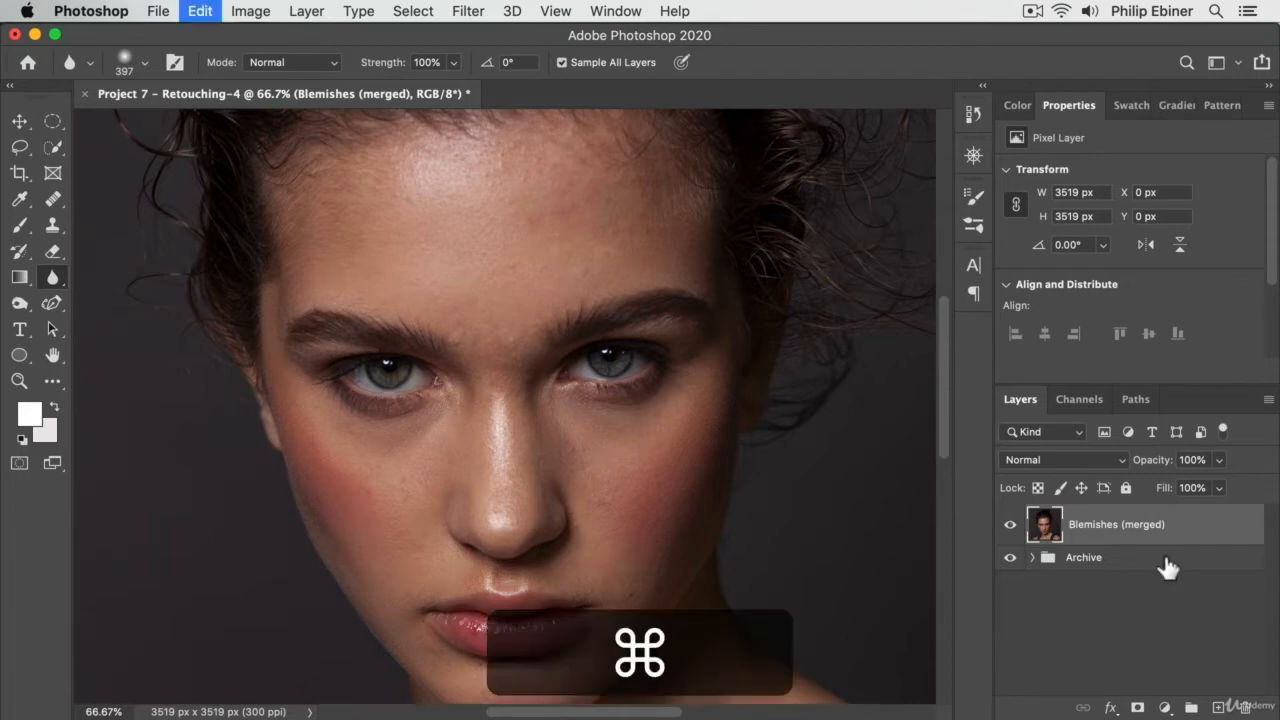
key("shift+super+z")
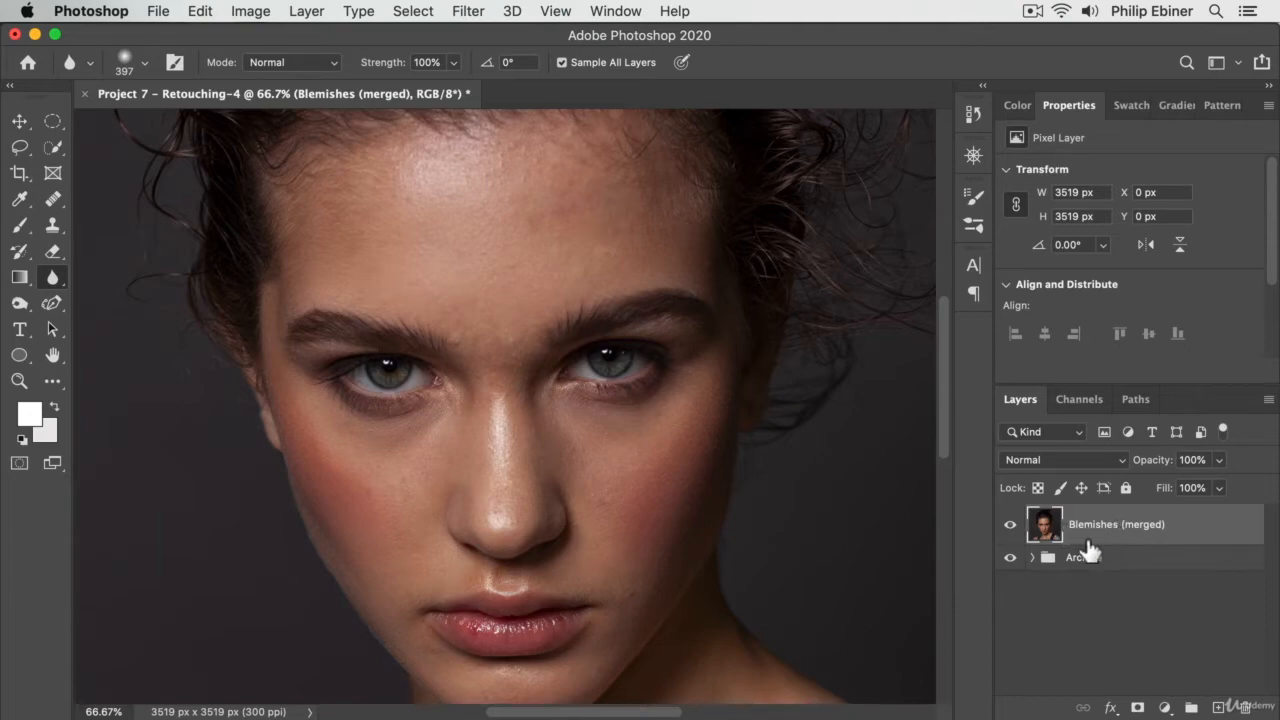
Try duplicating the Blemishes (merged) layer, undoing each duplicate
key("super+j")
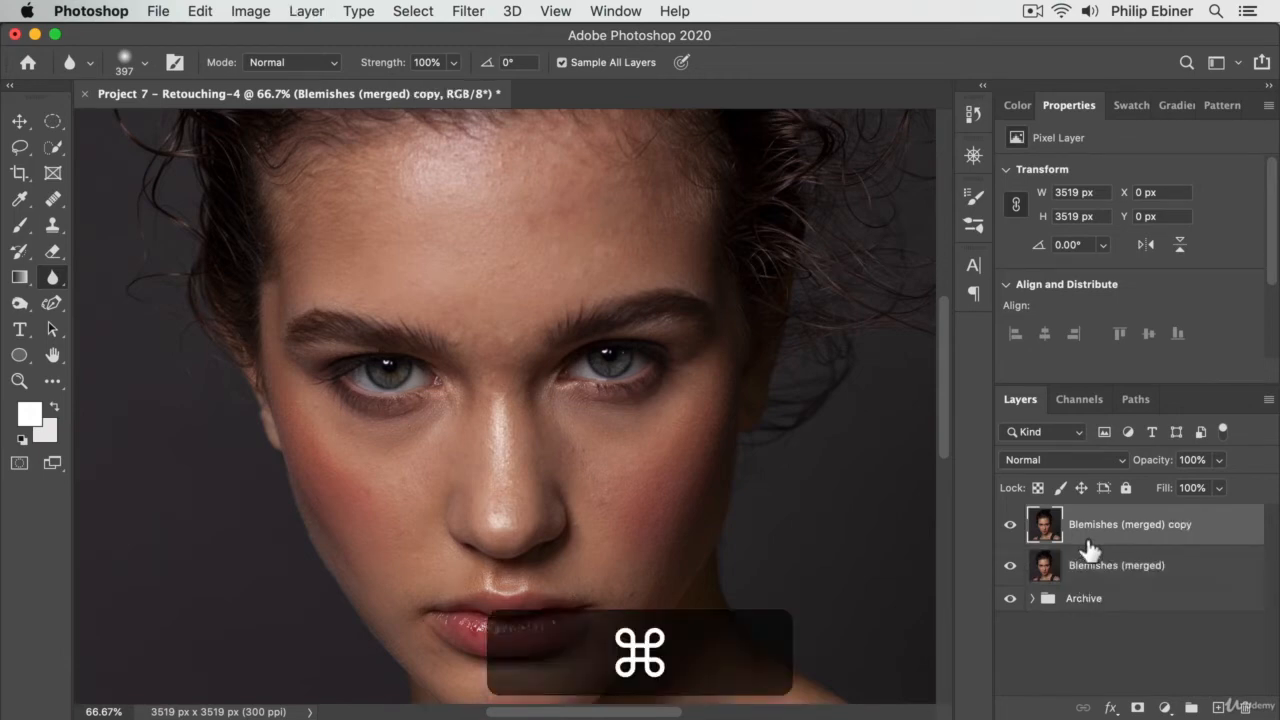
key("super+z")
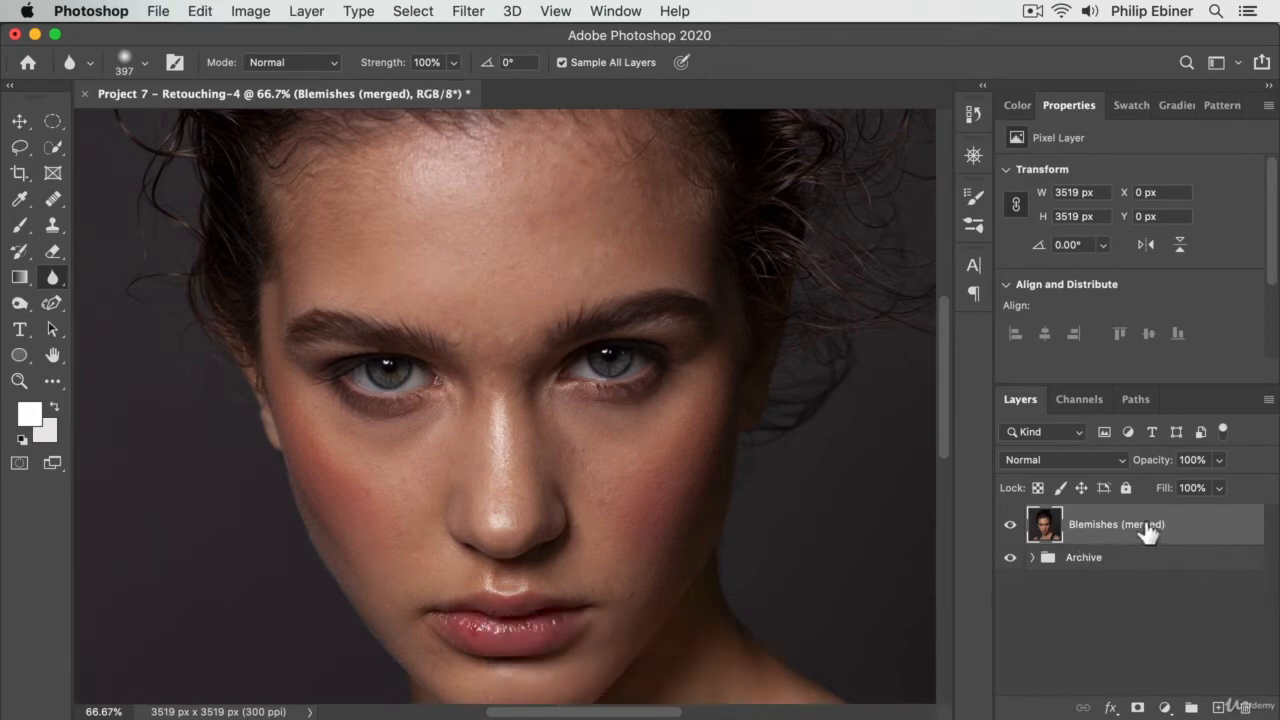
key("super+j")
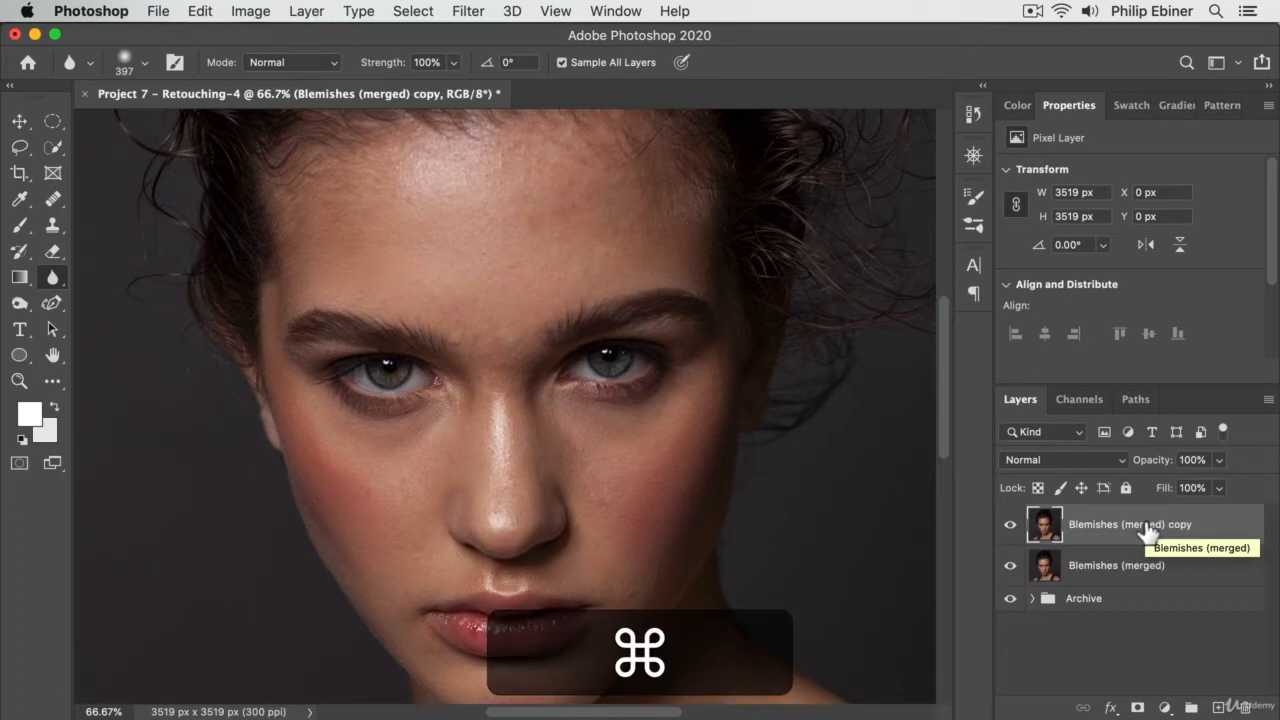
key("super+z")
Duplicate the Blemishes (merged) layer and rename the copy Skin
left_click_drag(1147, 538, 1220, 708)
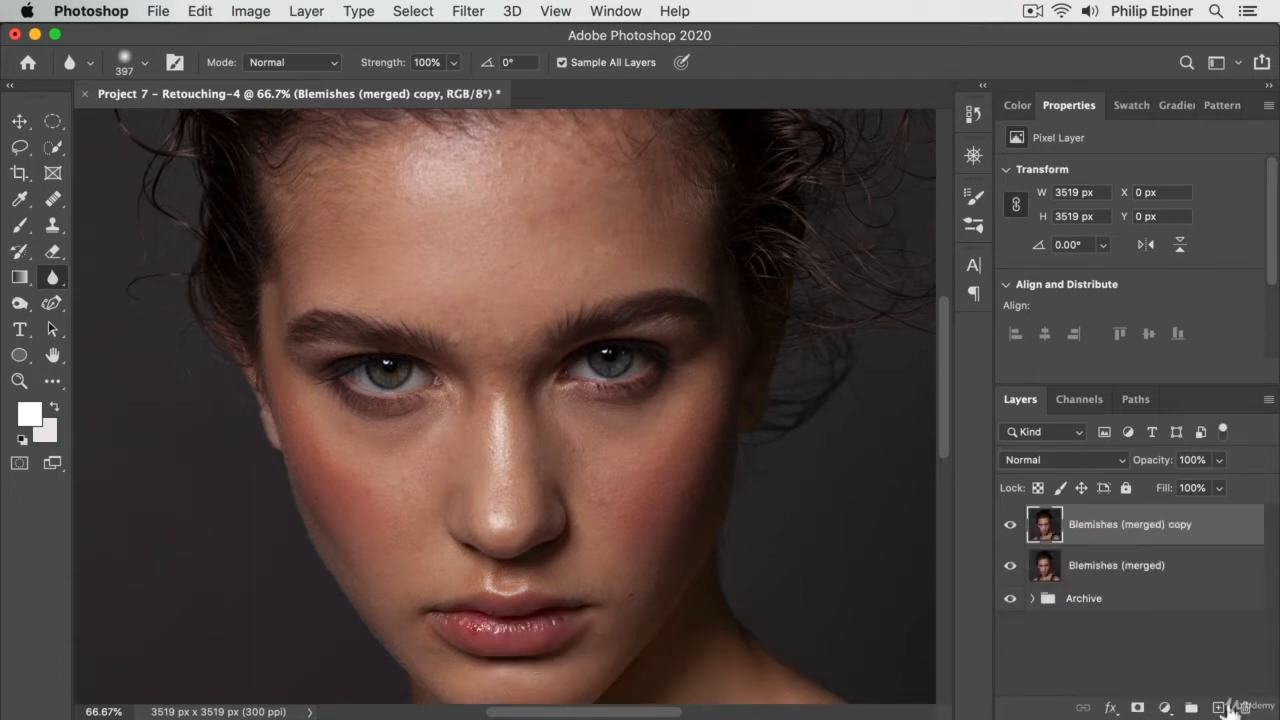
double_click(1113, 525)
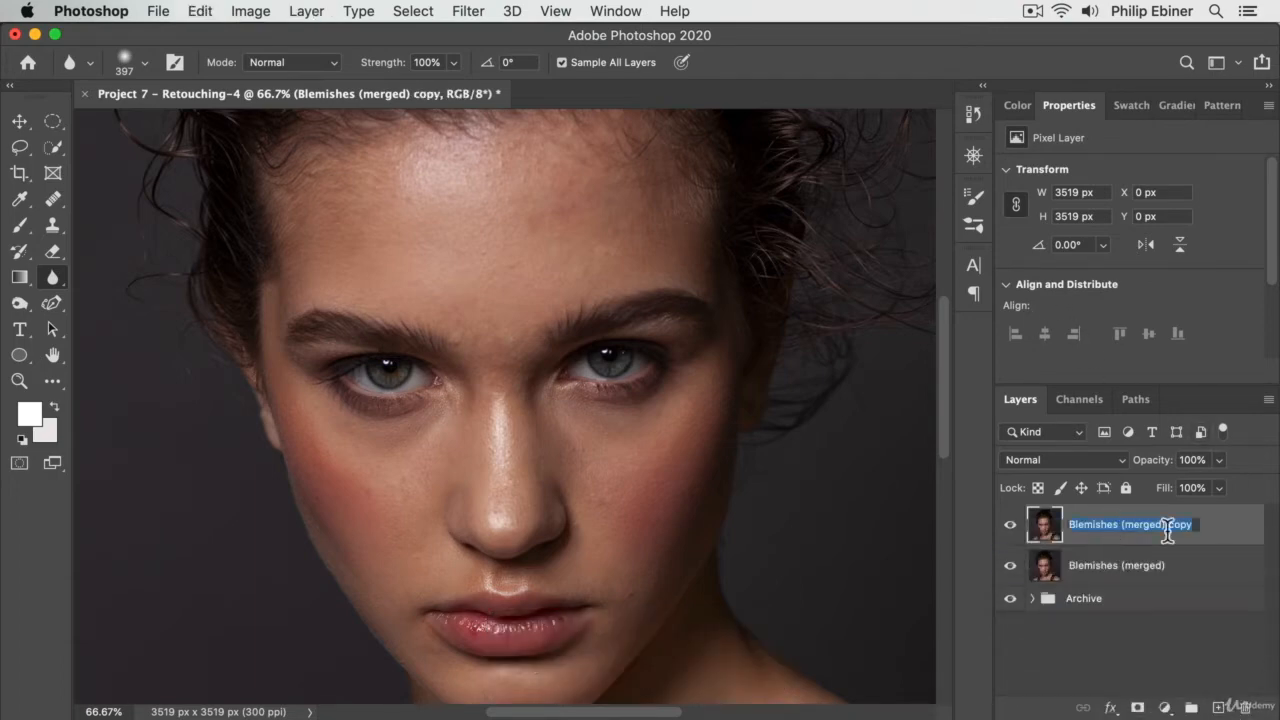
type("Sk")
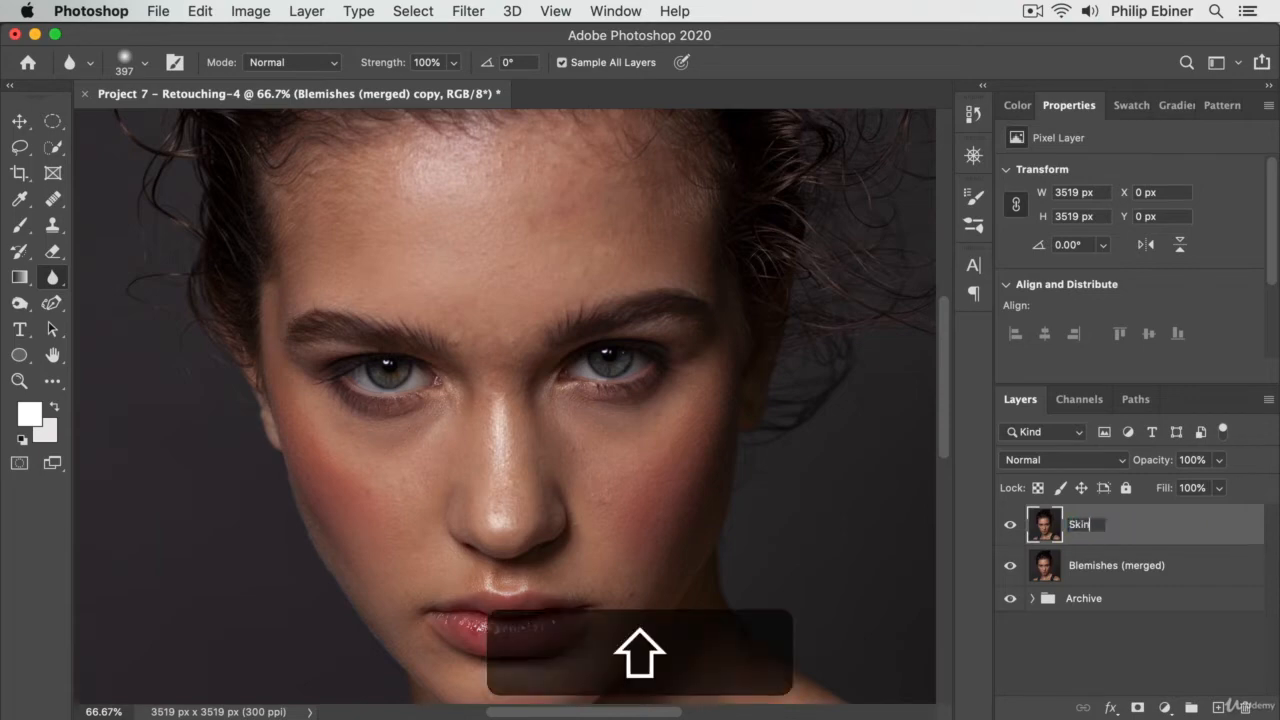
type("in")
key("Return")
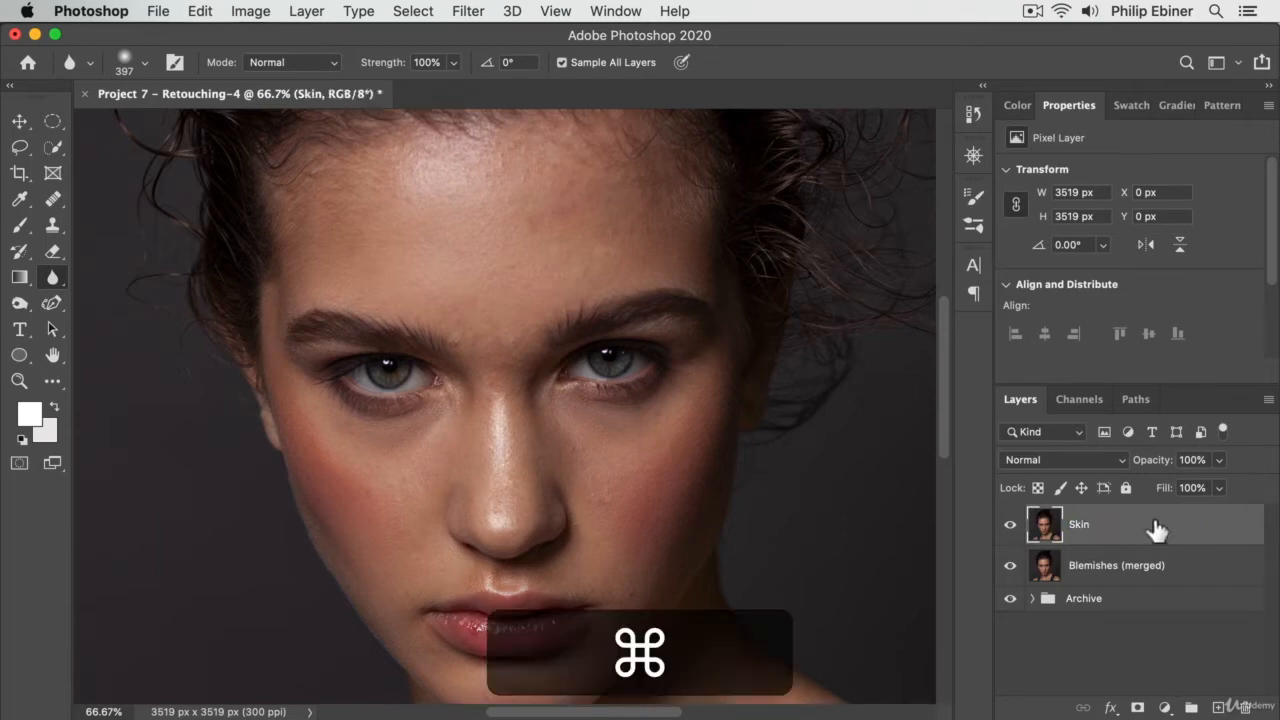
Invert the colors of the Skin layer and set its blend mode to Vivid Light
key("super+i")
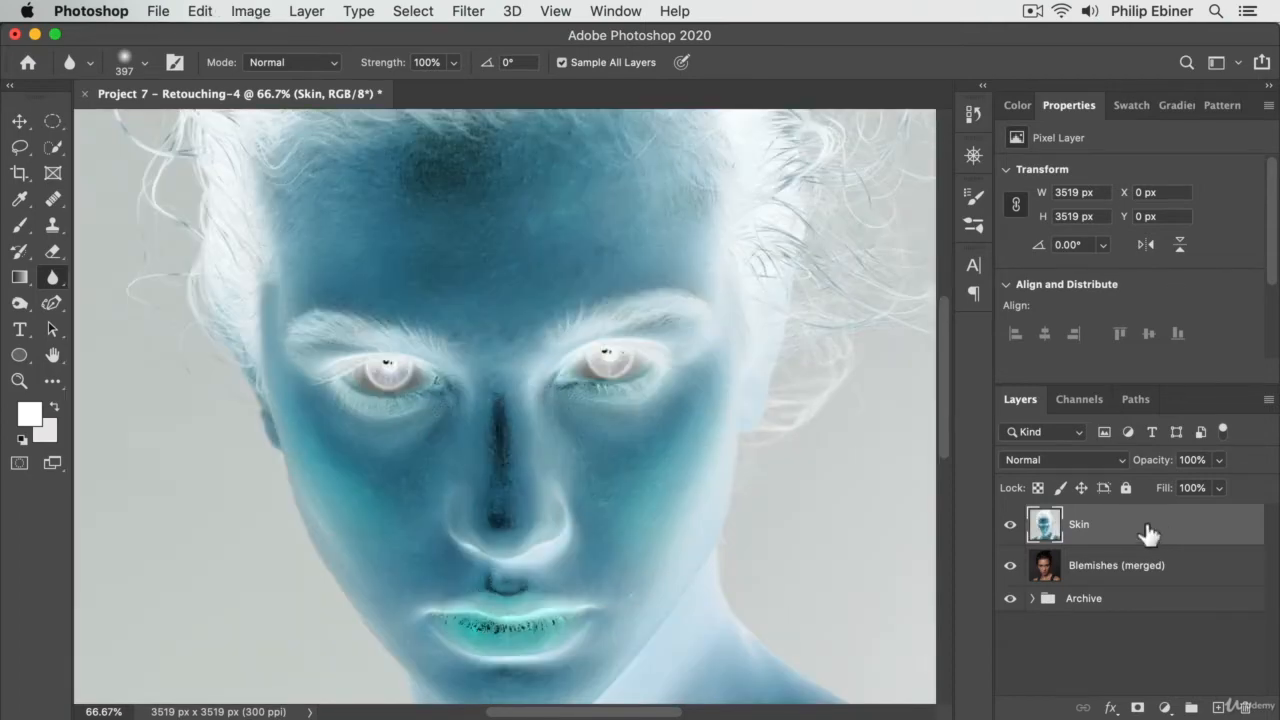
left_click(1046, 459)
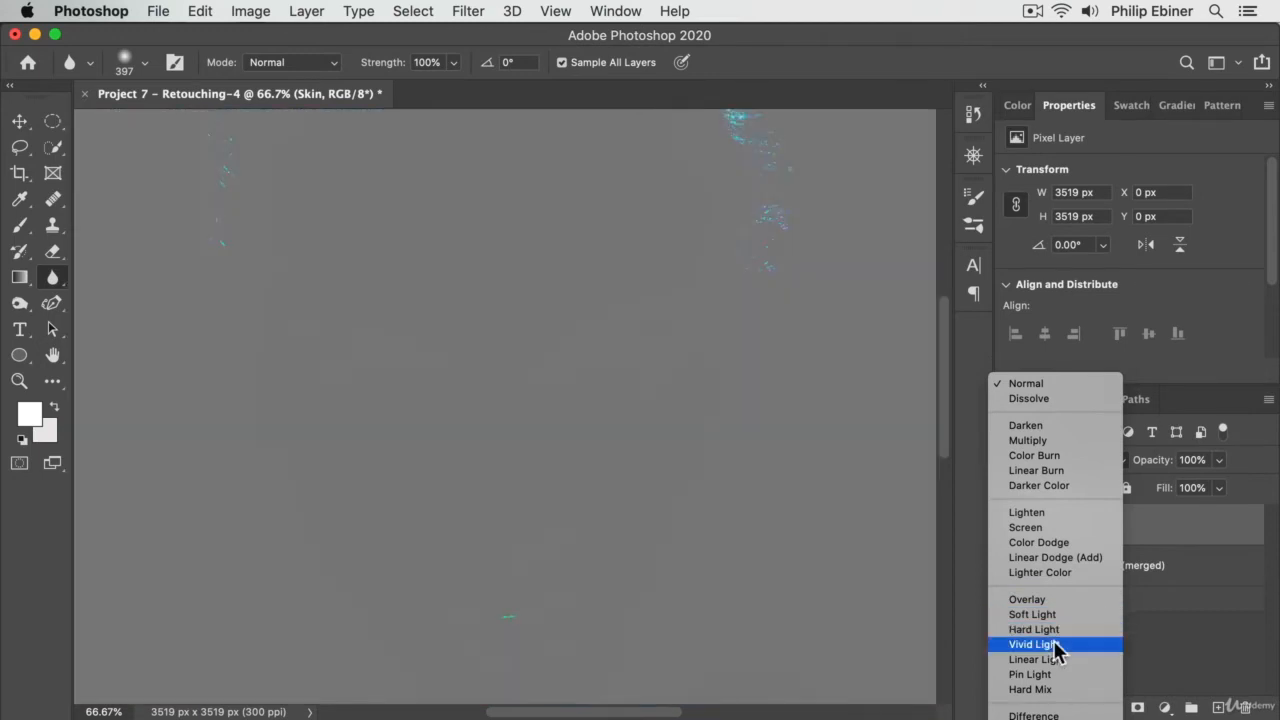
left_click(1053, 644)
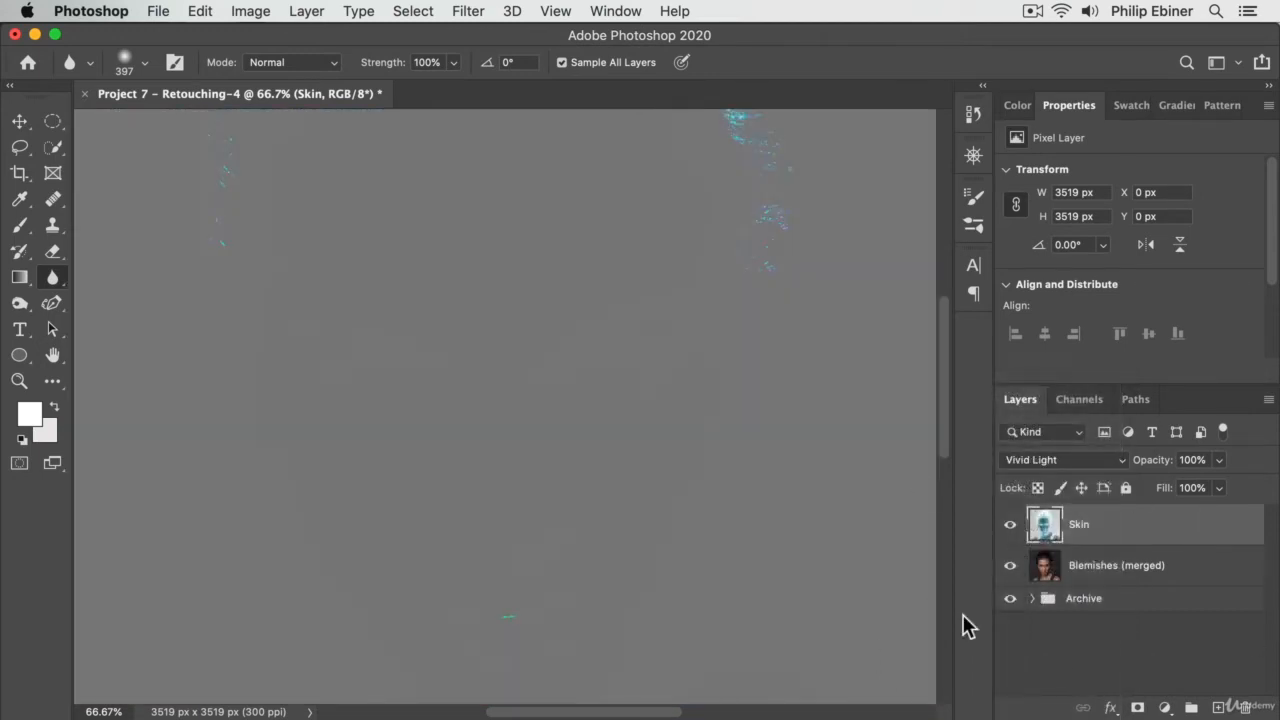
Start the High Pass filter on the Skin layer
key("z")
left_click(656, 424, "alt")
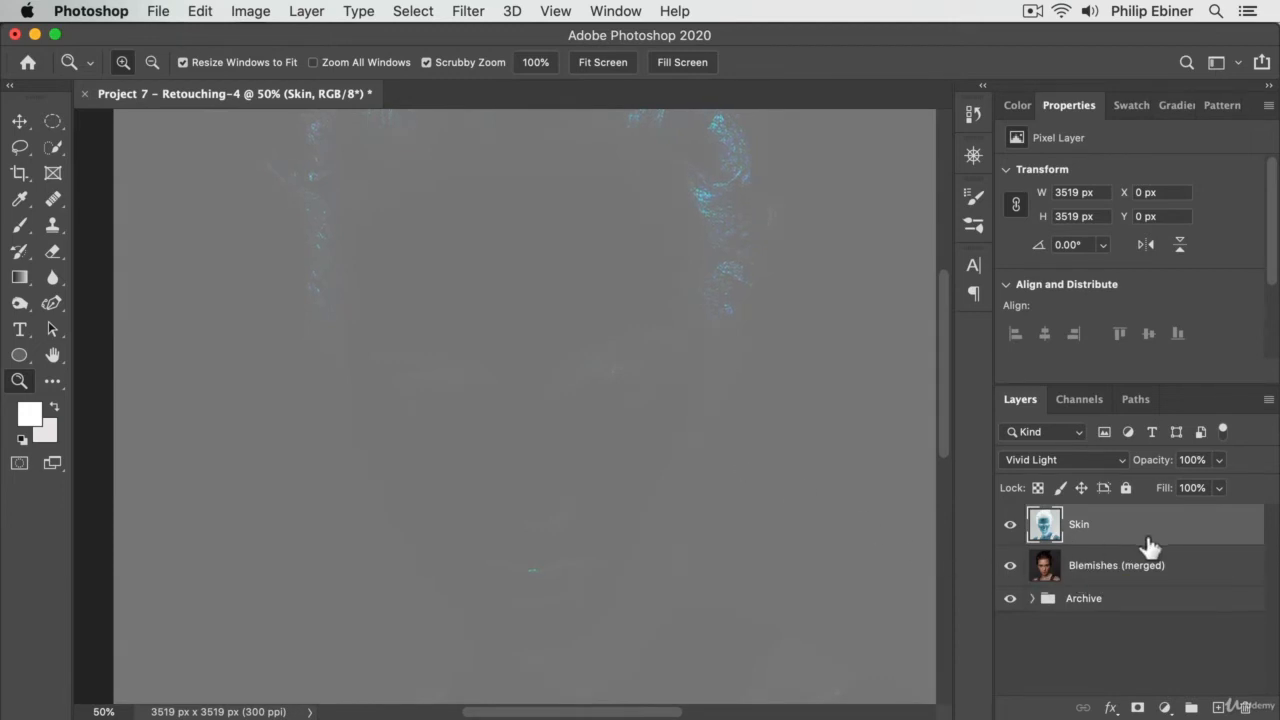
left_click(468, 11)
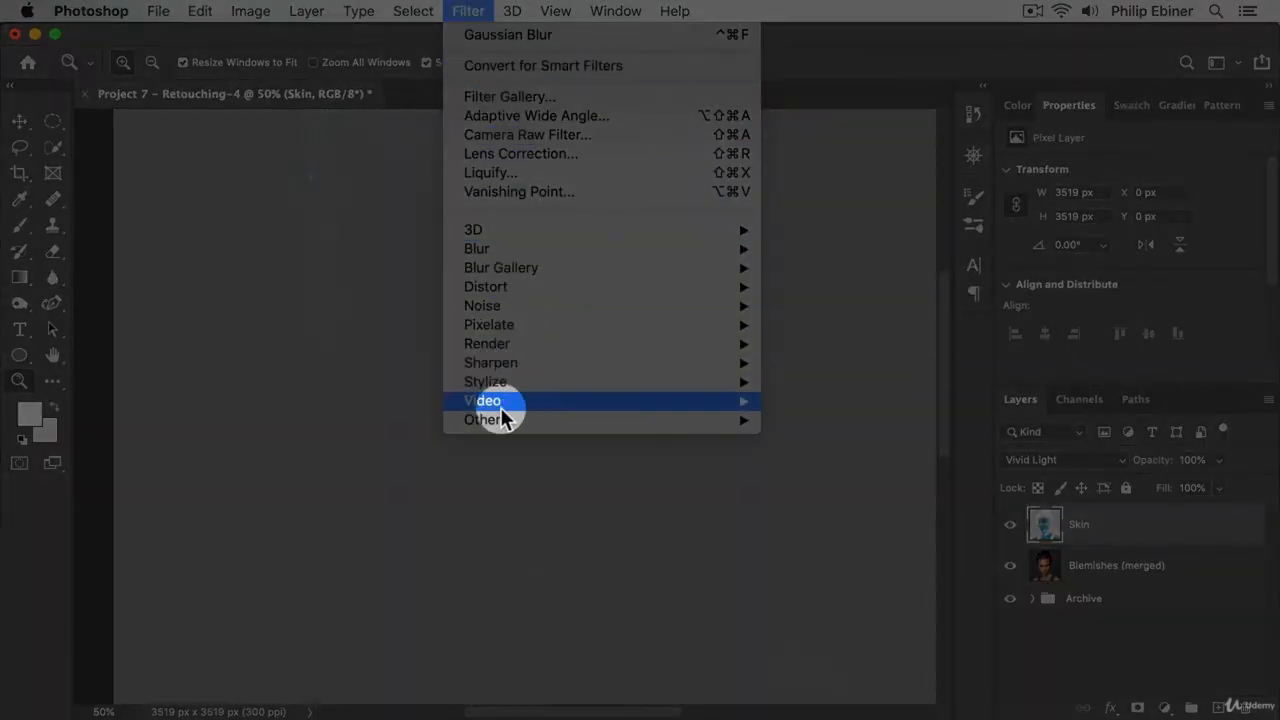
mouse_move(482, 420)
left_click(790, 438)
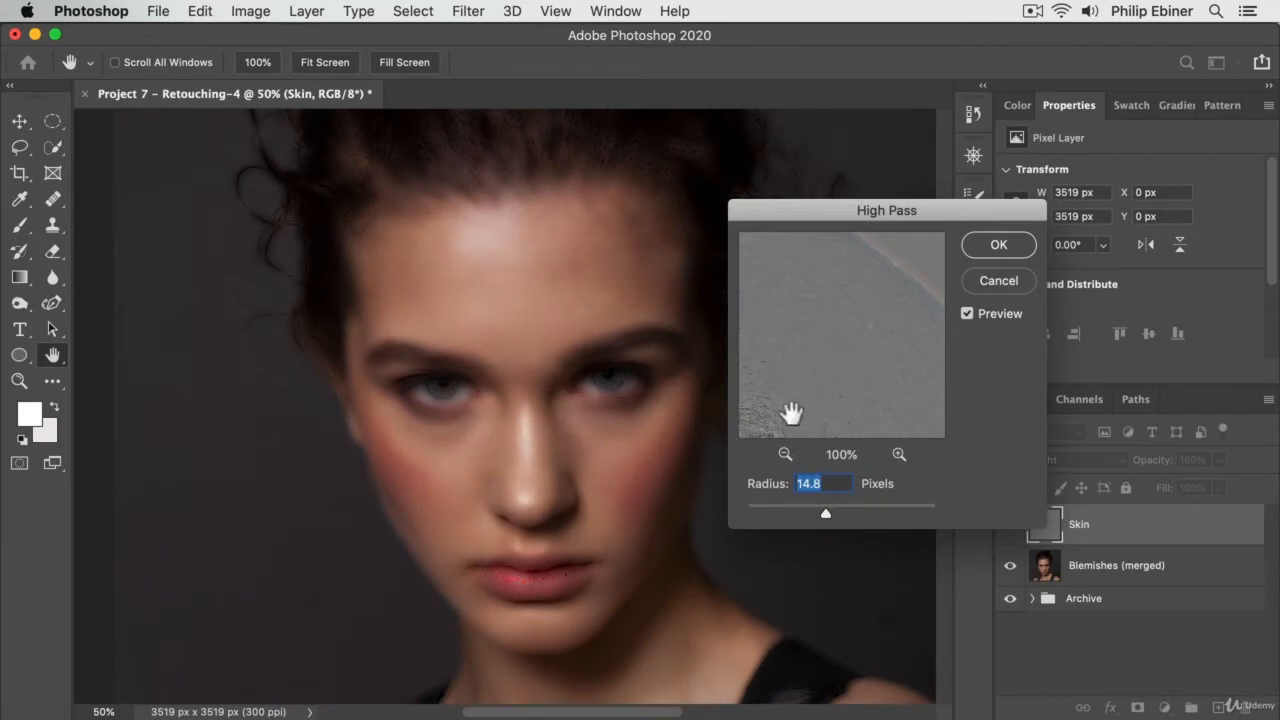
Examine the skin detail in the High Pass preview at different magnifications, ending at 67%
left_click_drag(790, 413, 888, 350)
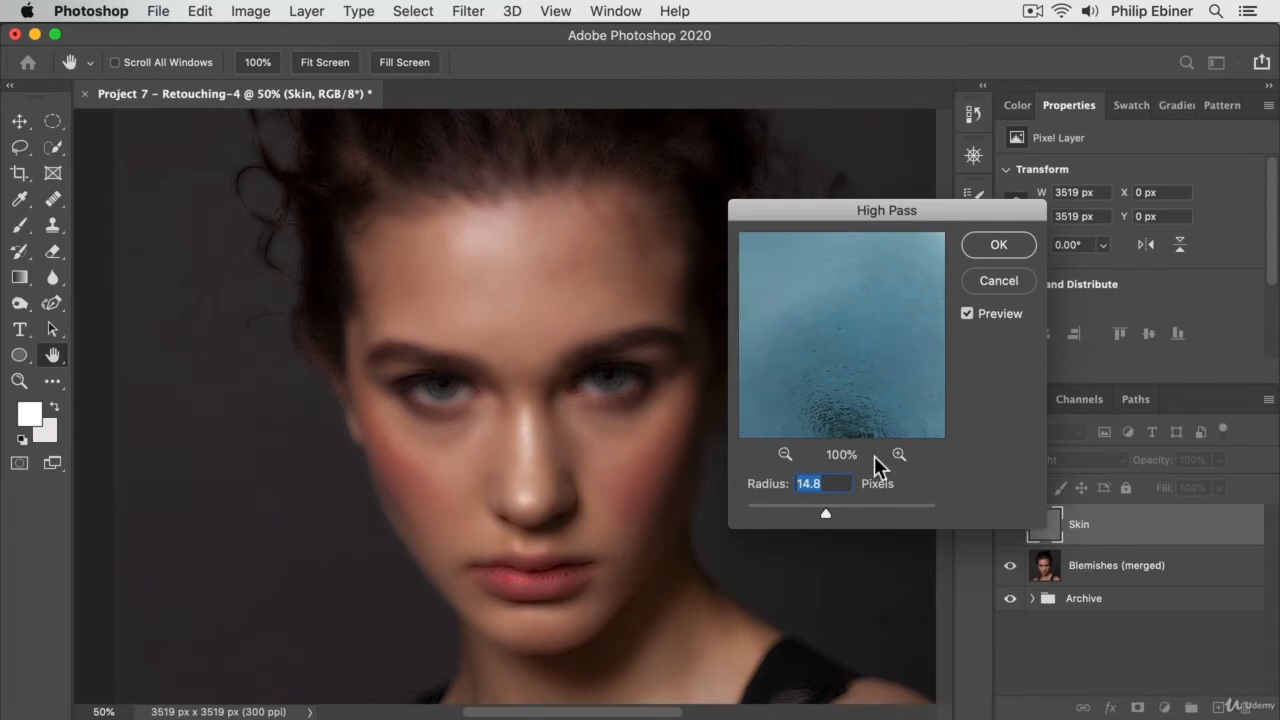
left_click(787, 455)
left_click(787, 455)
left_click(787, 455)
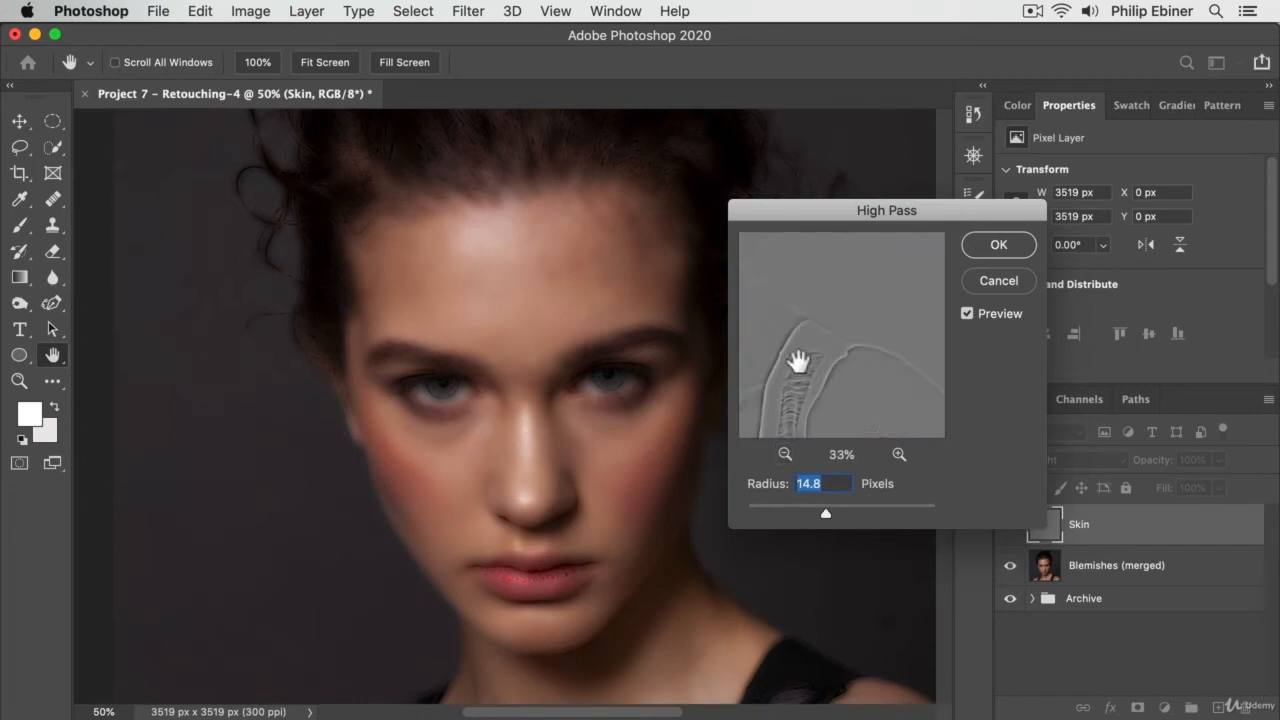
mouse_move(797, 362)
left_mouse_down()
mouse_move(986, 386)
mouse_move(866, 414)
mouse_move(811, 280)
mouse_move(830, 370)
mouse_move(816, 366)
left_mouse_up()
left_click(897, 455)
left_click(897, 455)
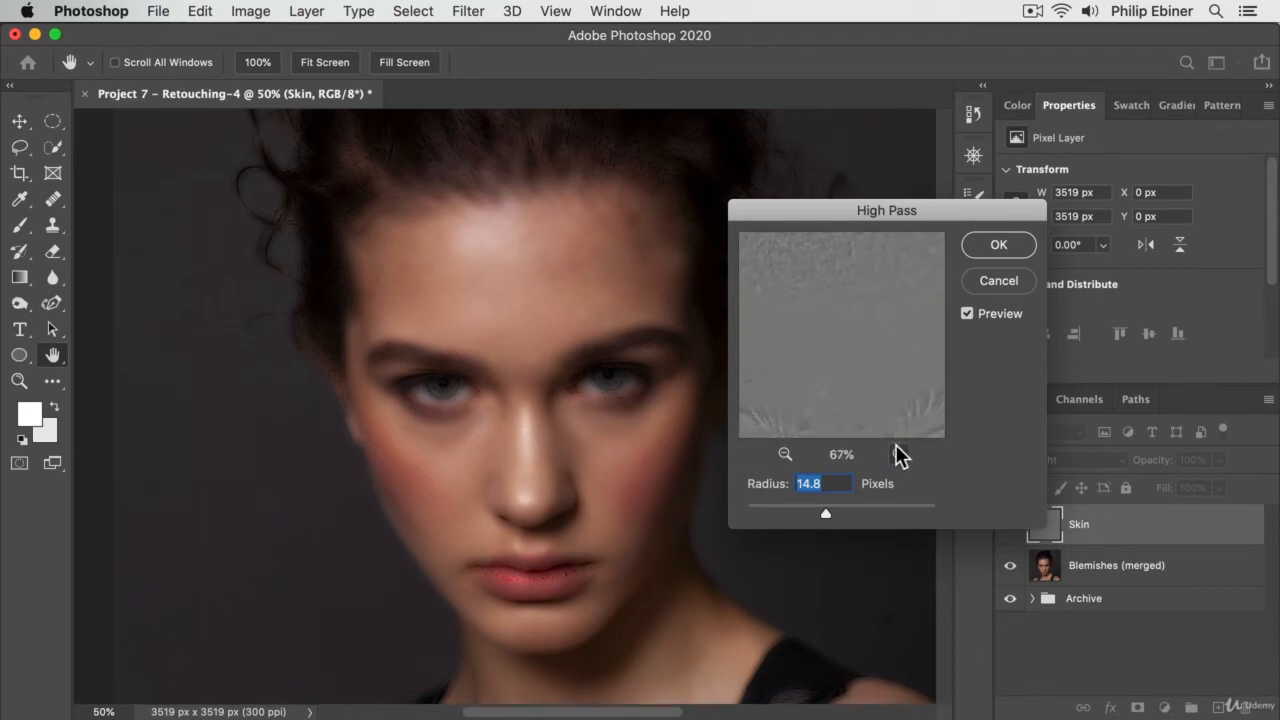
left_click(832, 317)
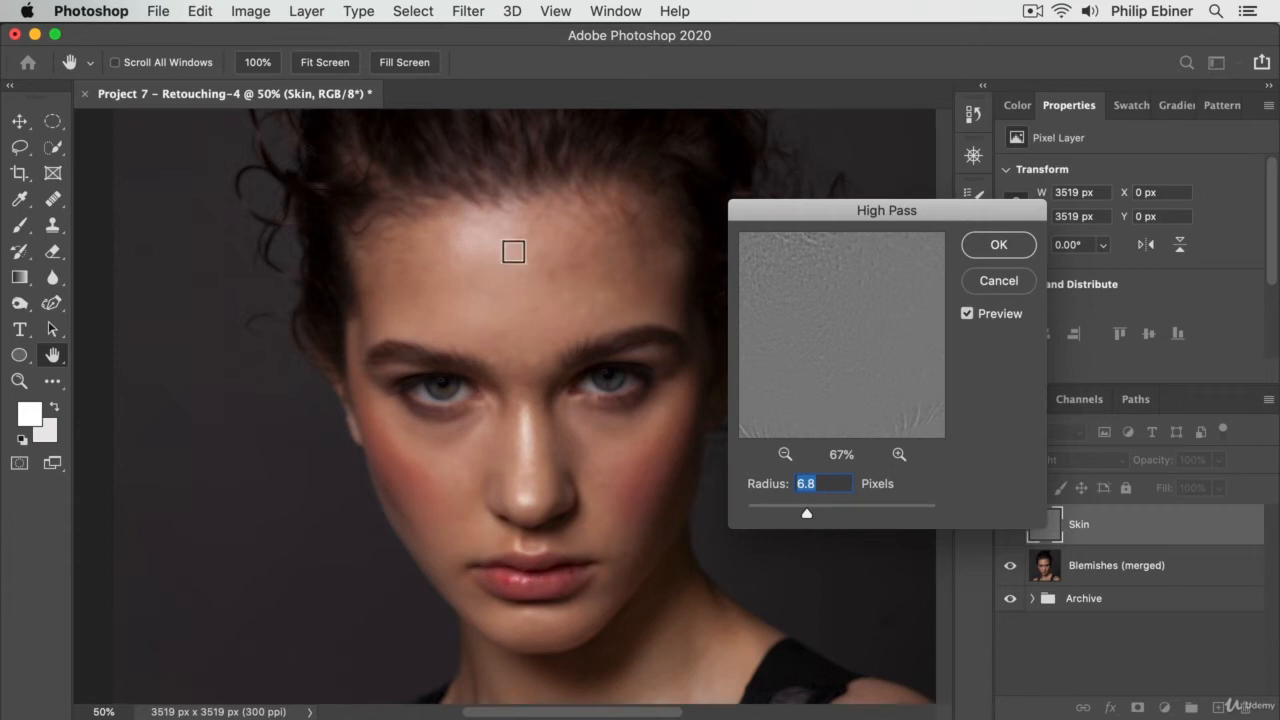
Adjust the High Pass radius to slightly below 24.7 pixels and apply the filter to the Skin layer
left_click_drag(810, 516, 817, 517)
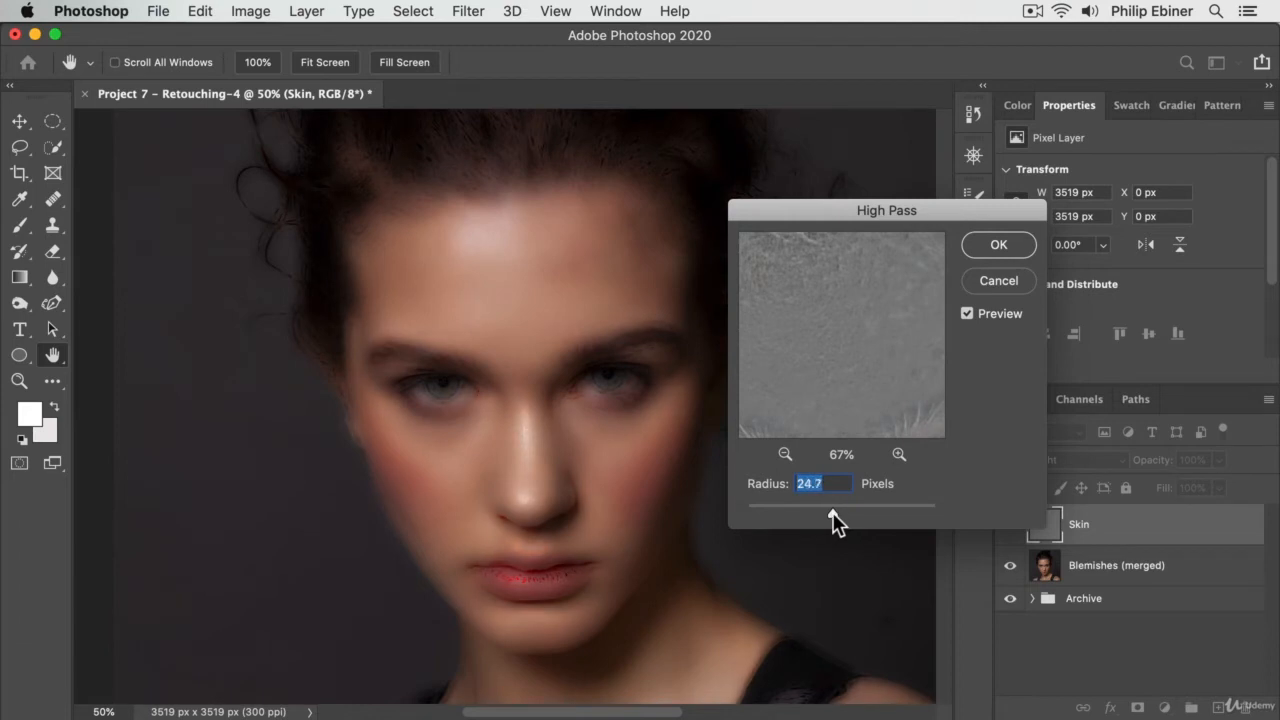
left_click_drag(833, 514, 830, 514)
left_click(1015, 247)
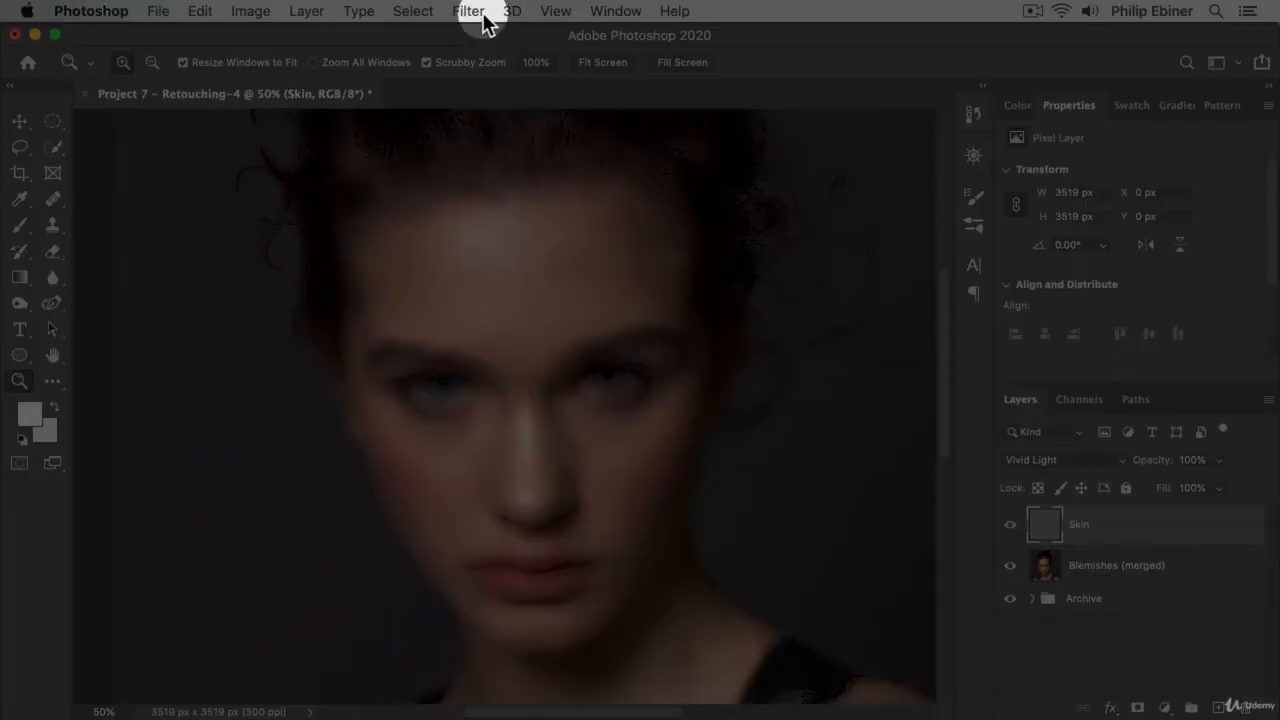
Start a Gaussian Blur on the Skin layer and inspect the facial detail in its preview, ending at 100%
left_click(472, 12)
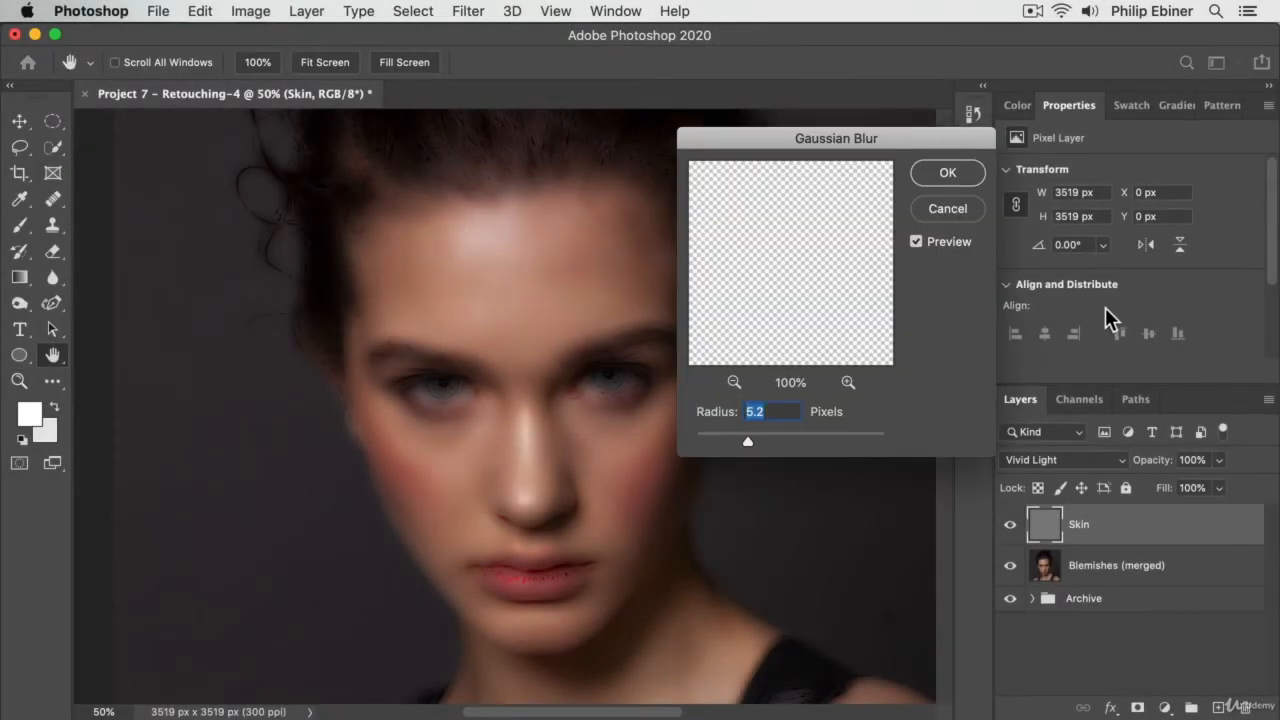
left_click(734, 382)
left_click(734, 382)
left_click(734, 382)
left_click(734, 382)
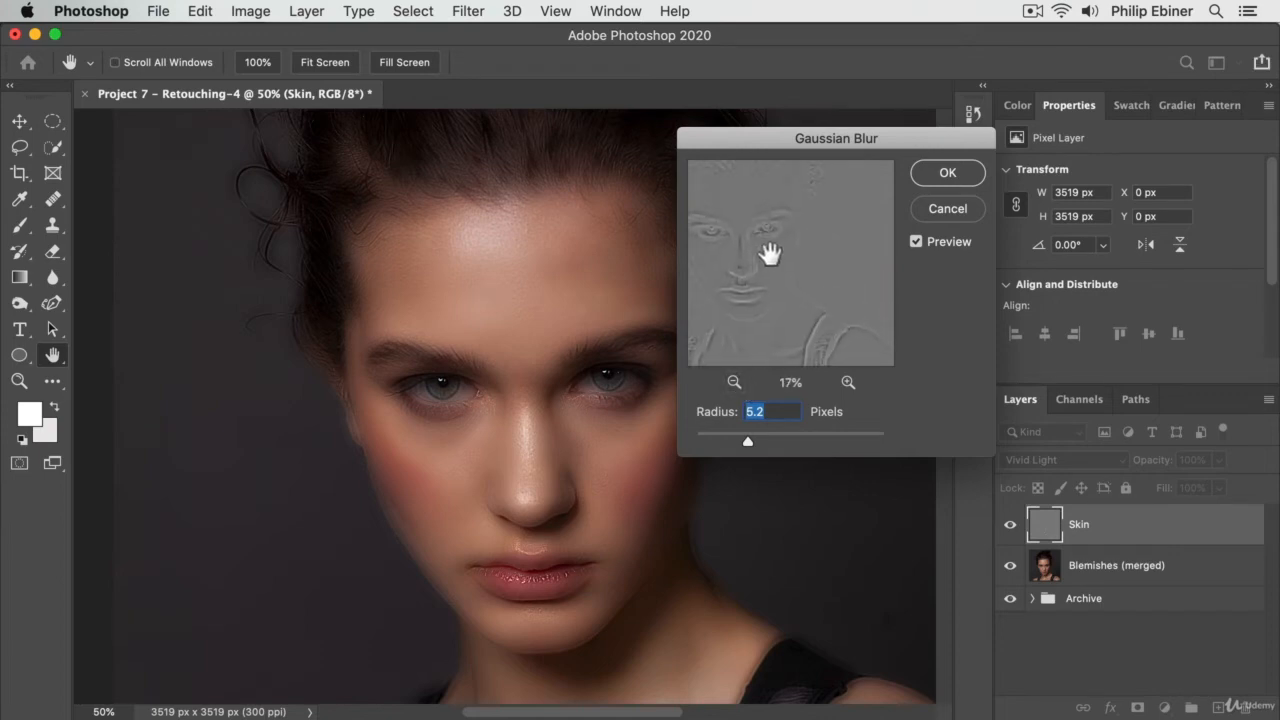
left_click(848, 382)
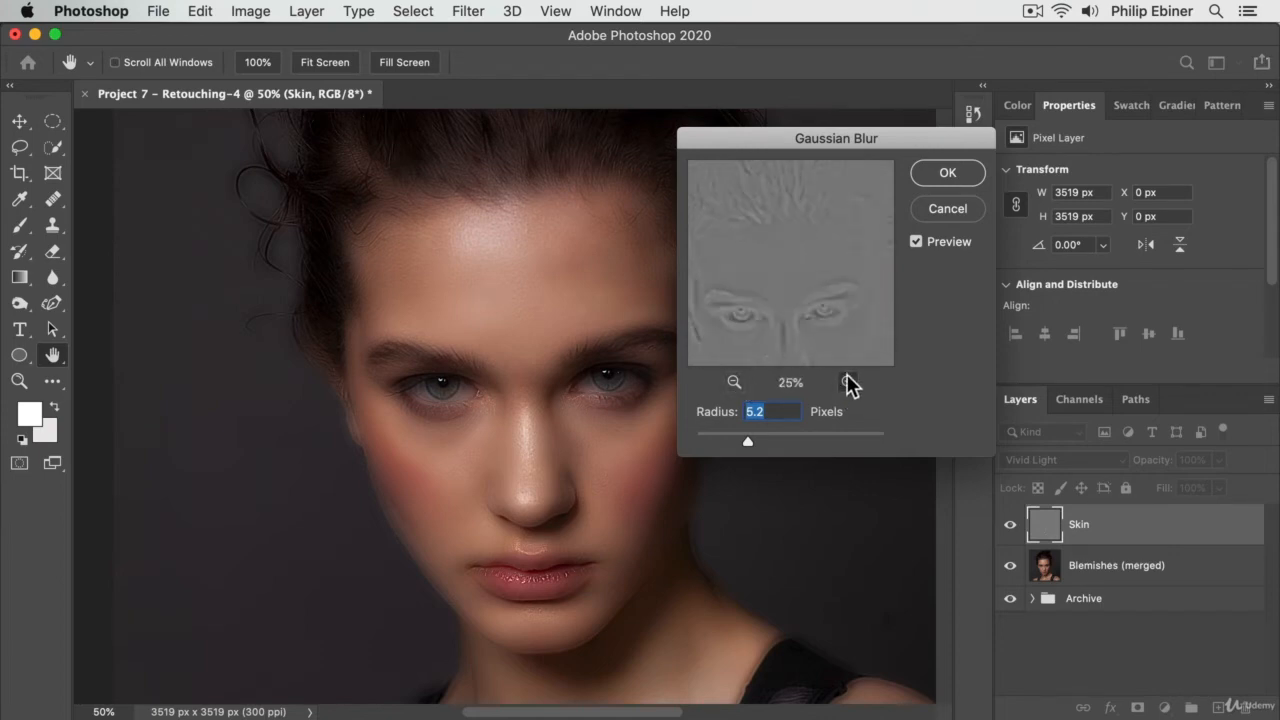
left_click(848, 382)
left_click(848, 382)
left_click(848, 382)
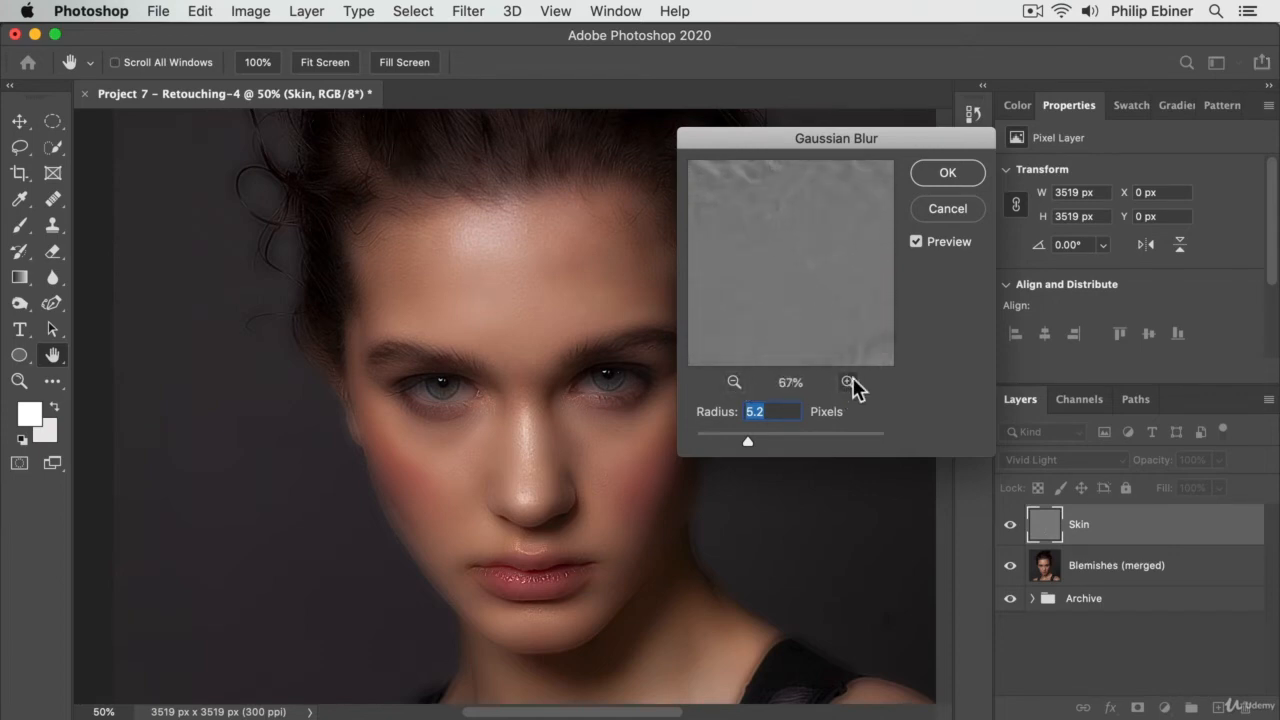
left_click(848, 382)
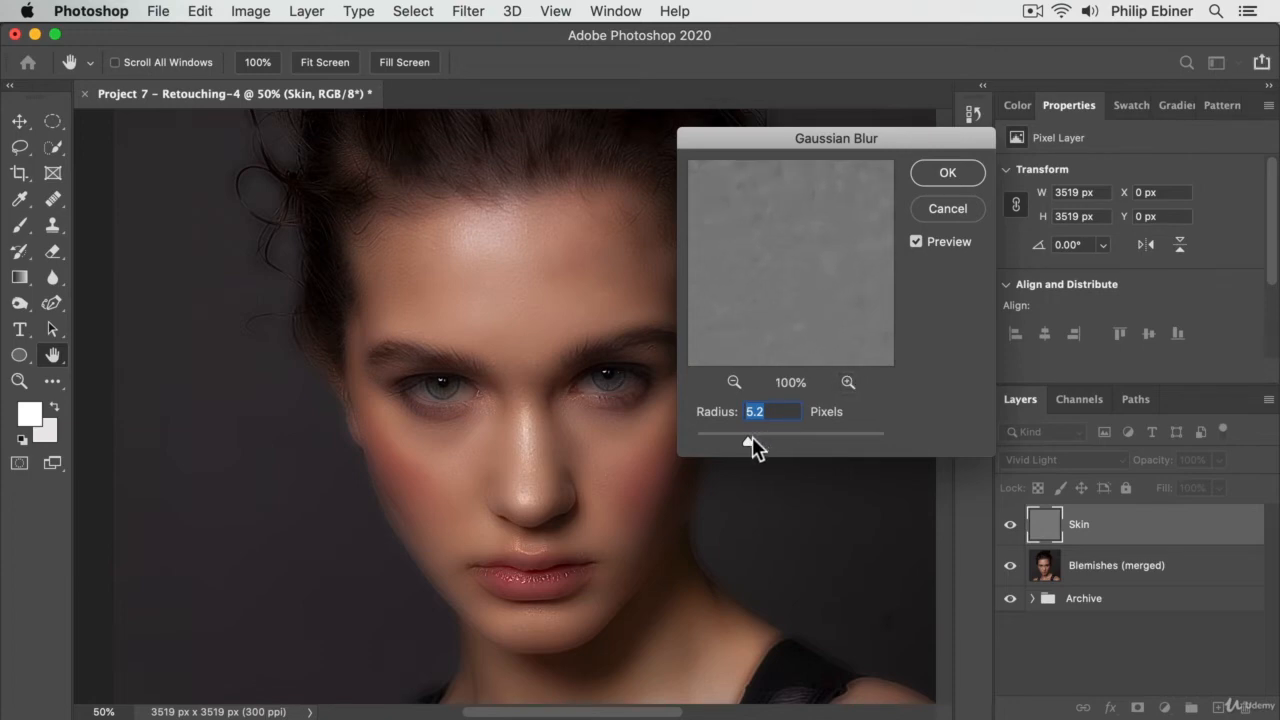
Tune the Gaussian Blur radius until skin texture shows, apply it, and check the Skin layer's effect by toggling its visibility
left_click_drag(750, 440, 571, 432)
left_click_drag(702, 440, 739, 440)
left_click_drag(755, 441, 767, 442)
left_click(948, 174)
key("z")
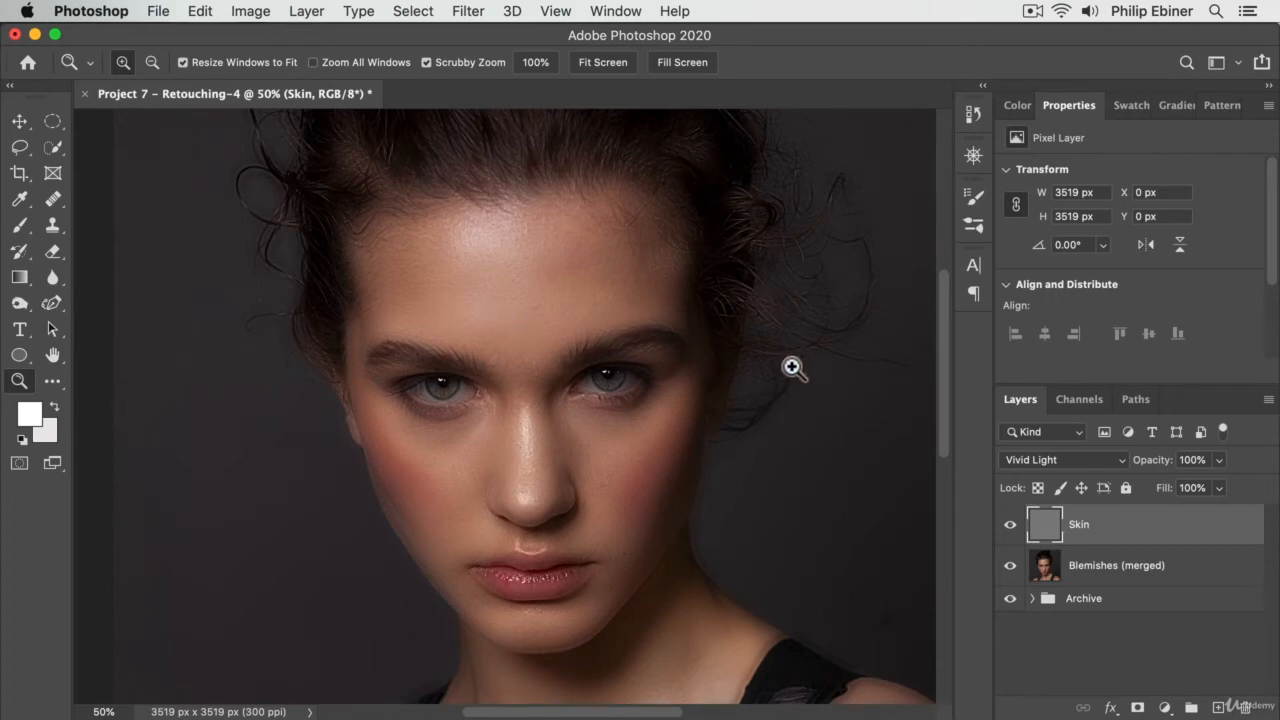
left_click(1010, 524)
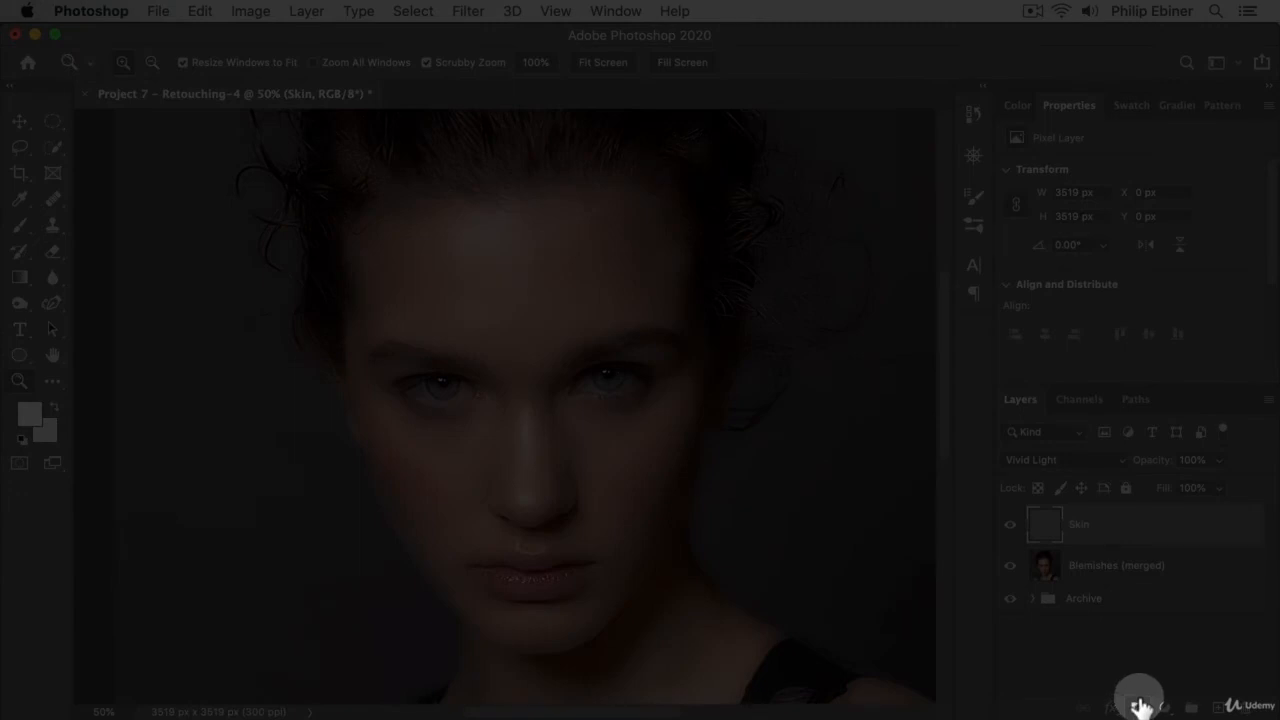
Try adding a white layer mask to the Skin layer and inverting it to black, undoing both changes
left_click_drag(1038, 518, 1140, 704)
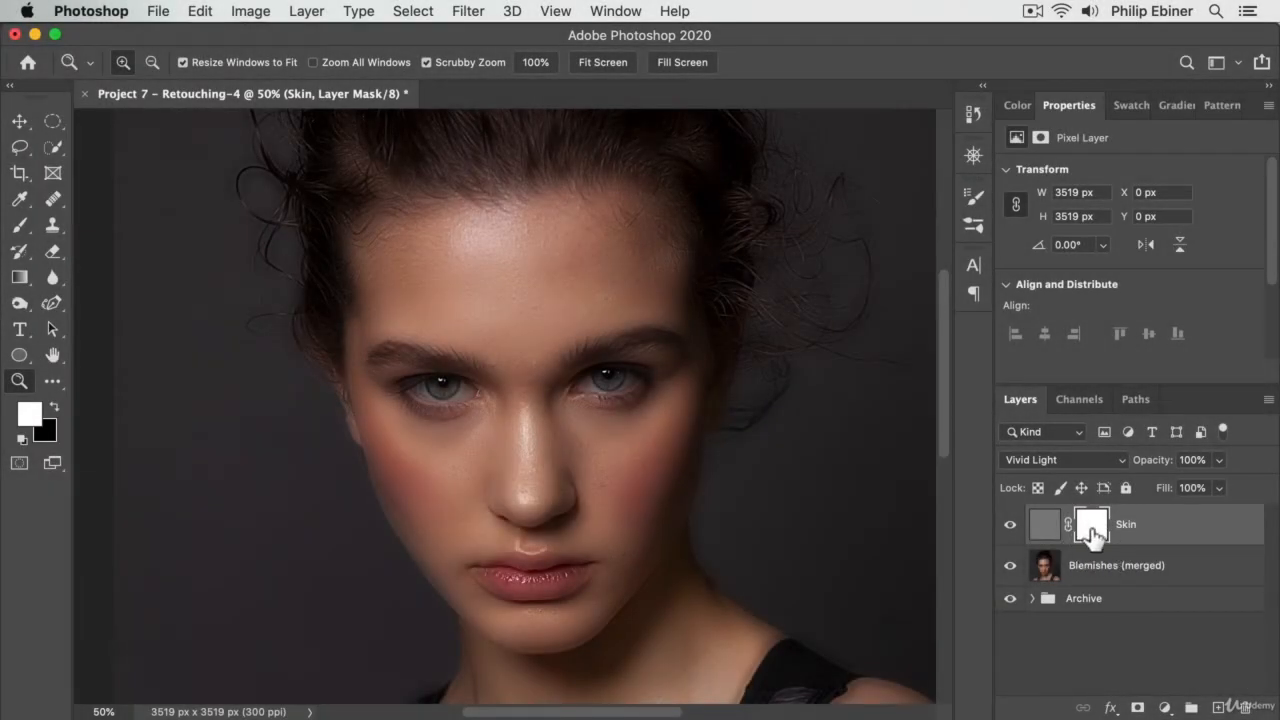
key("super+i")
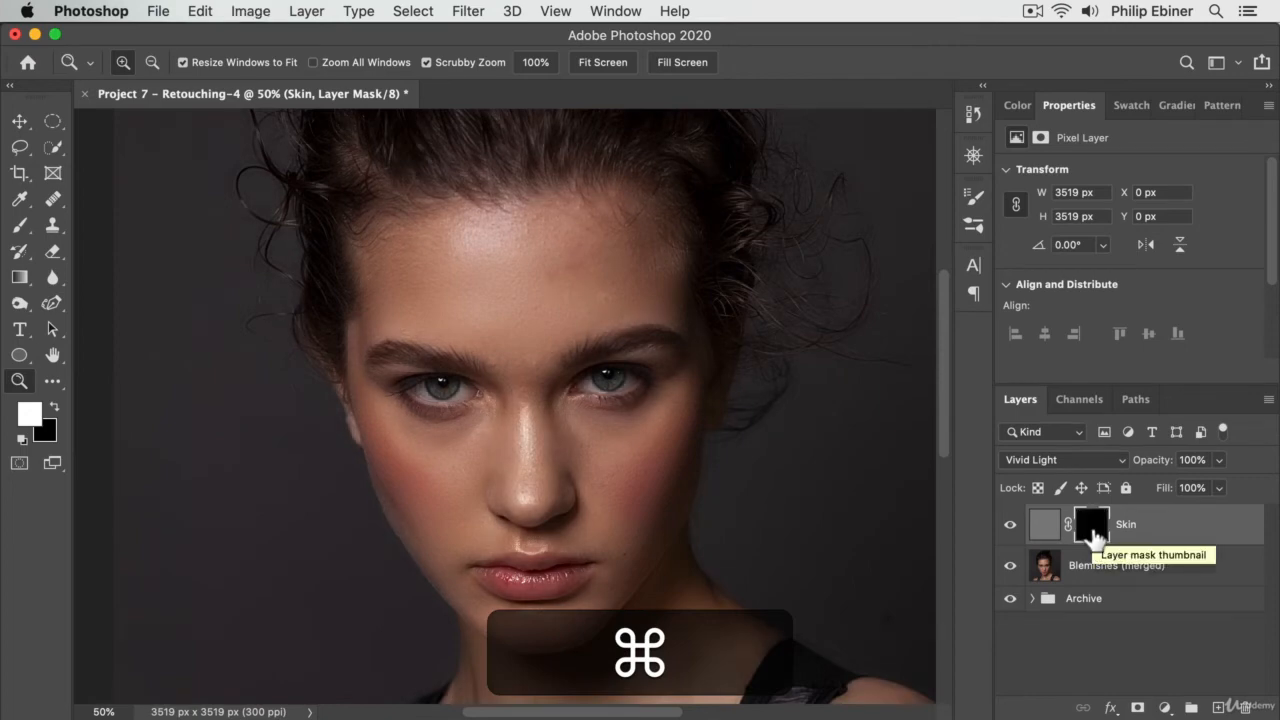
key("super+z")
key("super+z")
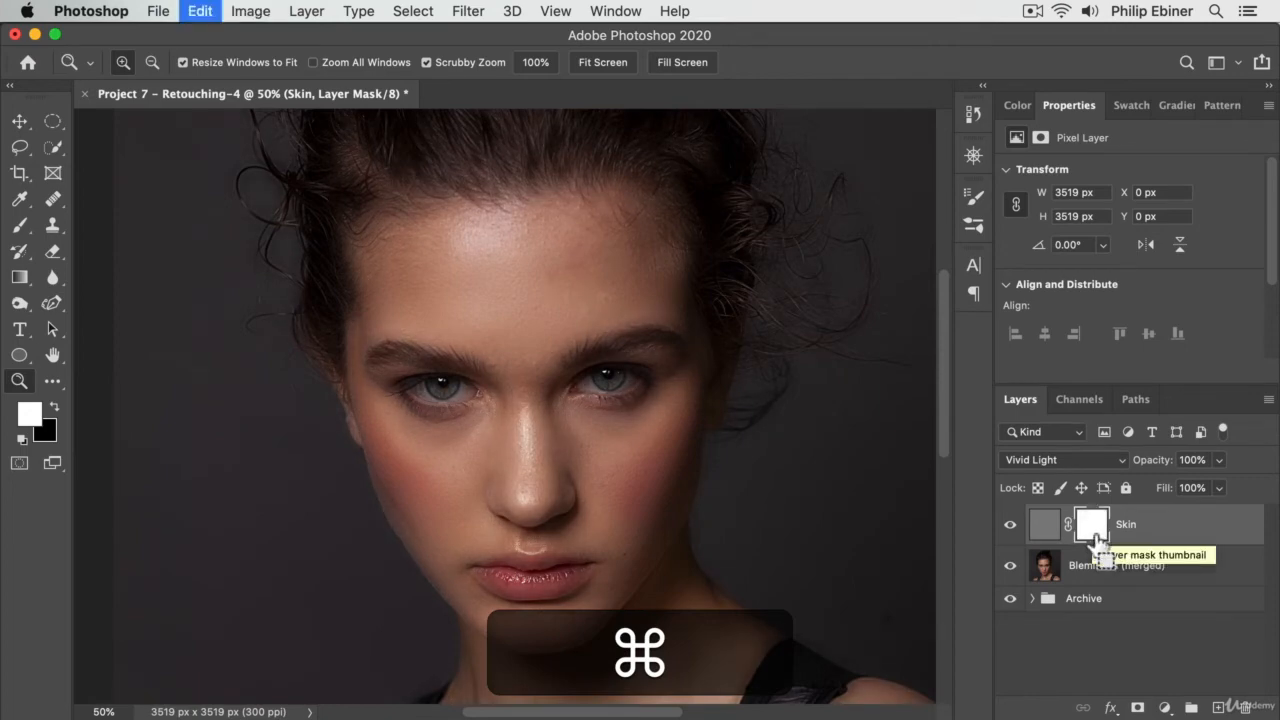
Add a black layer mask to the Skin layer that hides its whole effect
key("alt")
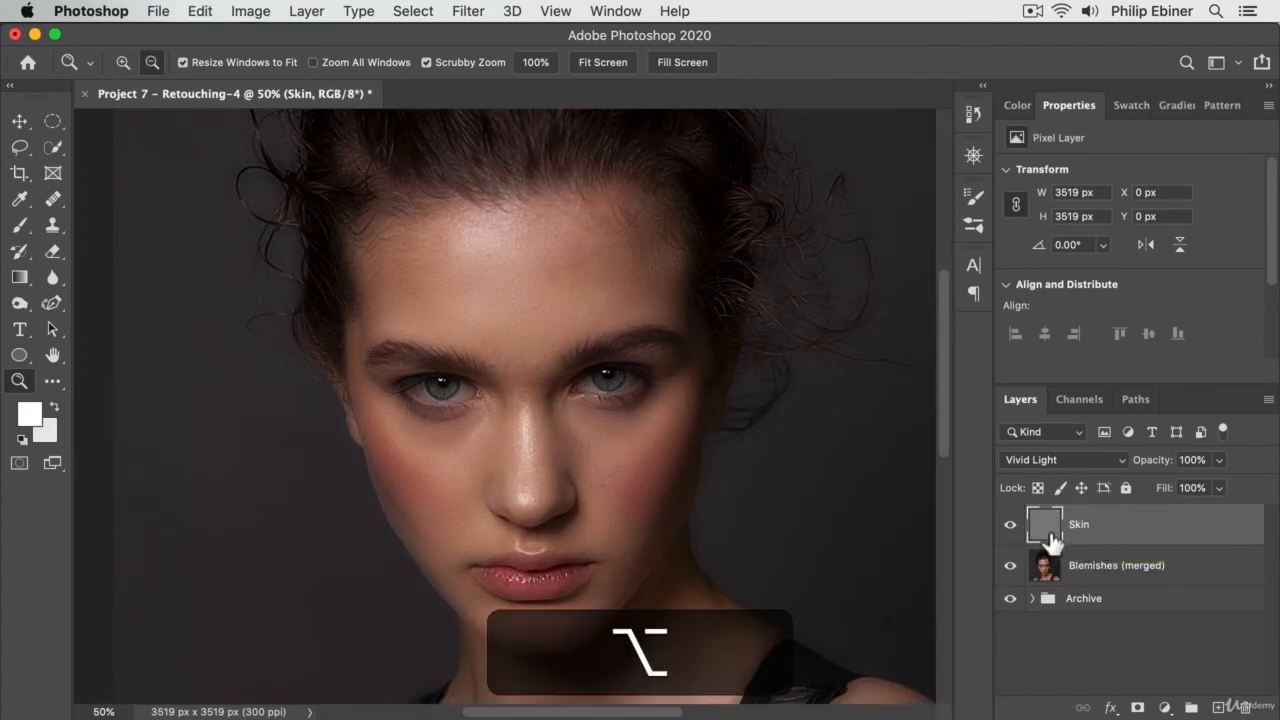
left_click(1136, 706, "alt")
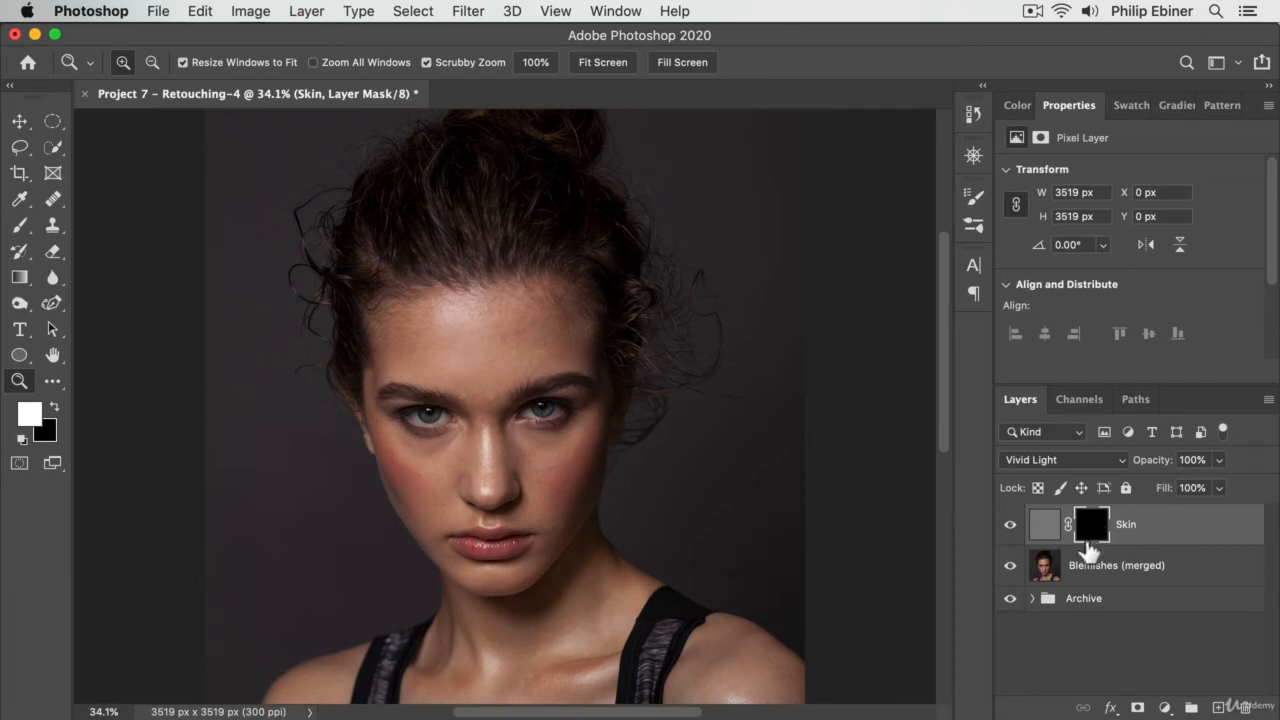
Choose the Brush tool with a size of 584 and Normal mode for painting on the Skin layer mask
left_click(500, 347)
left_click(502, 427)
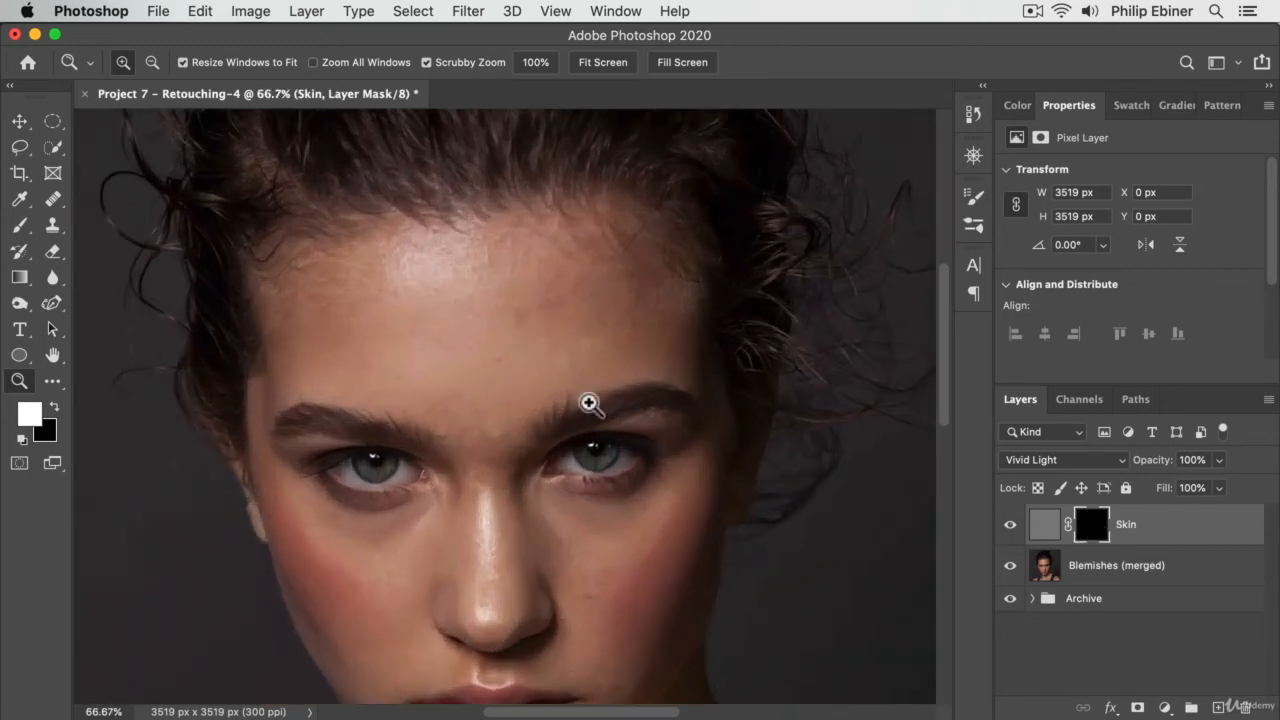
key("b")
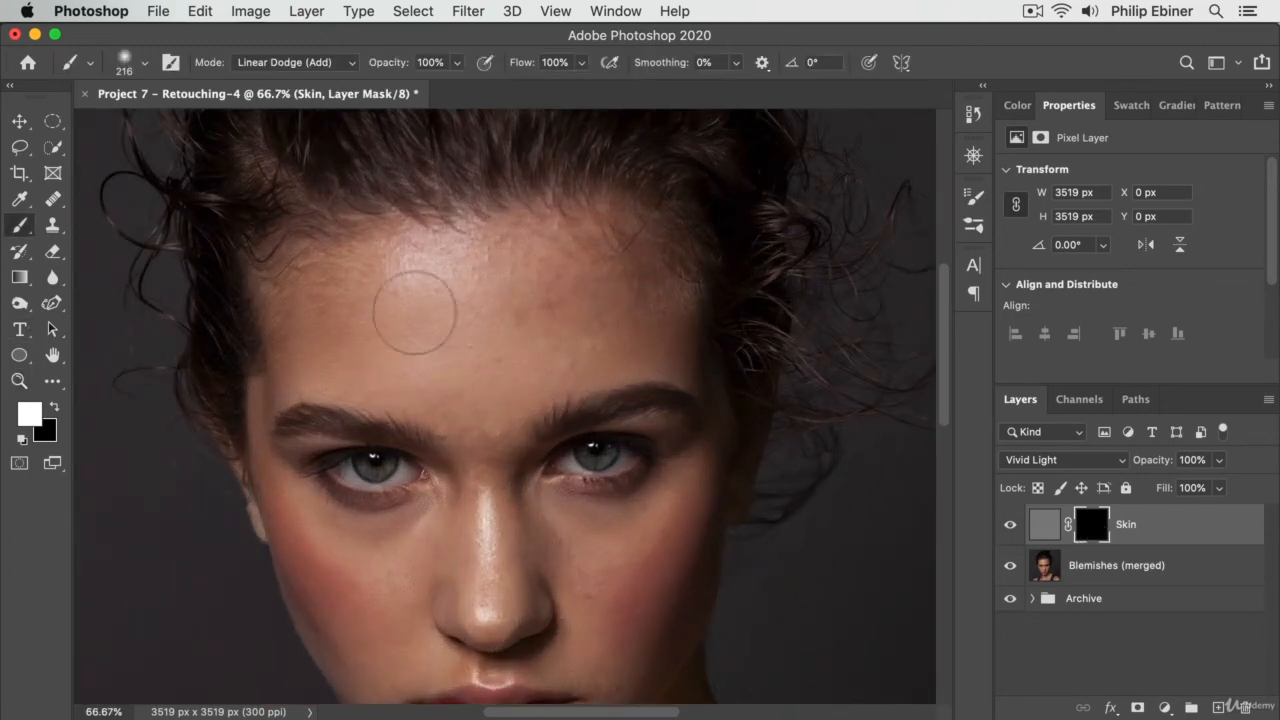
left_click_drag(393, 317, 518, 336)
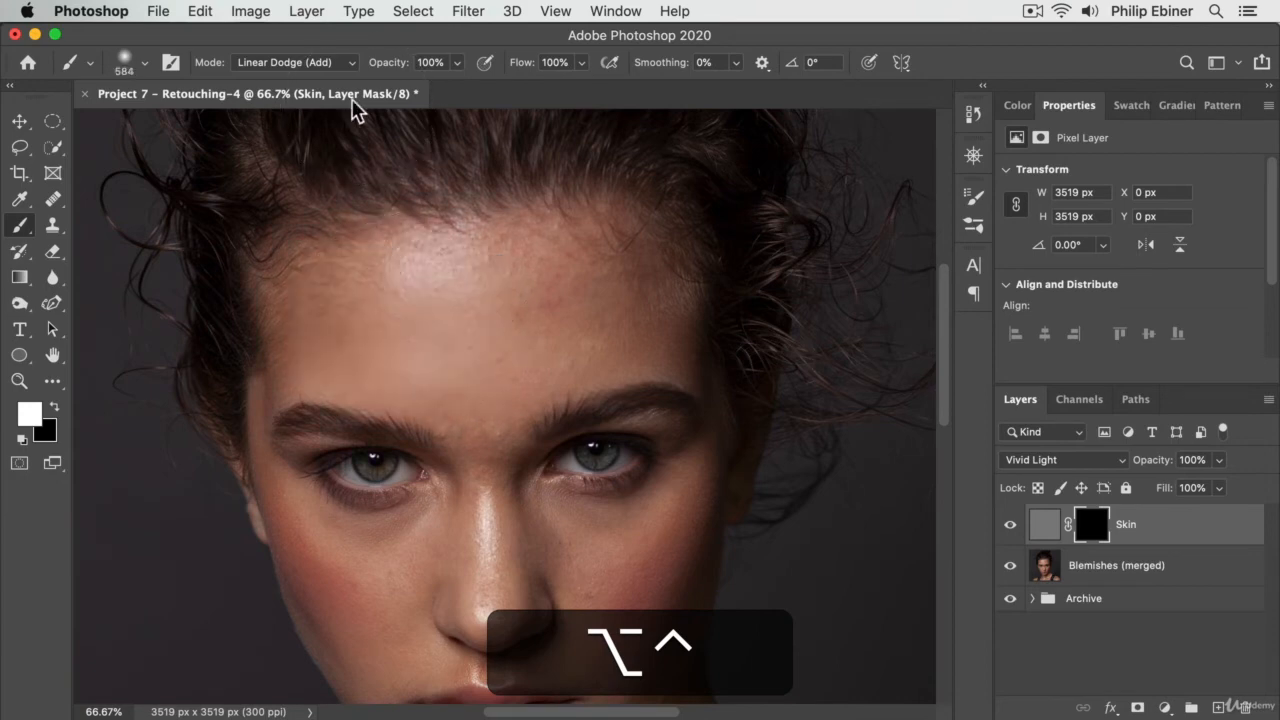
left_click(335, 63)
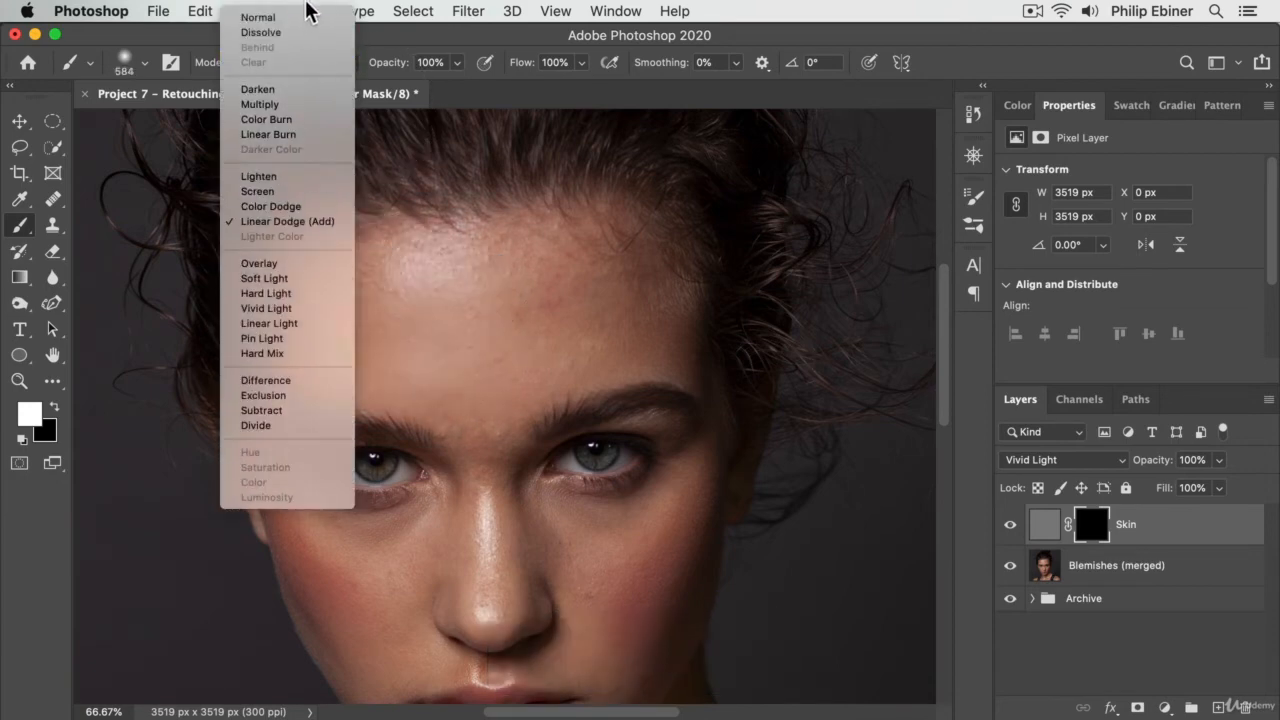
left_click(300, 17)
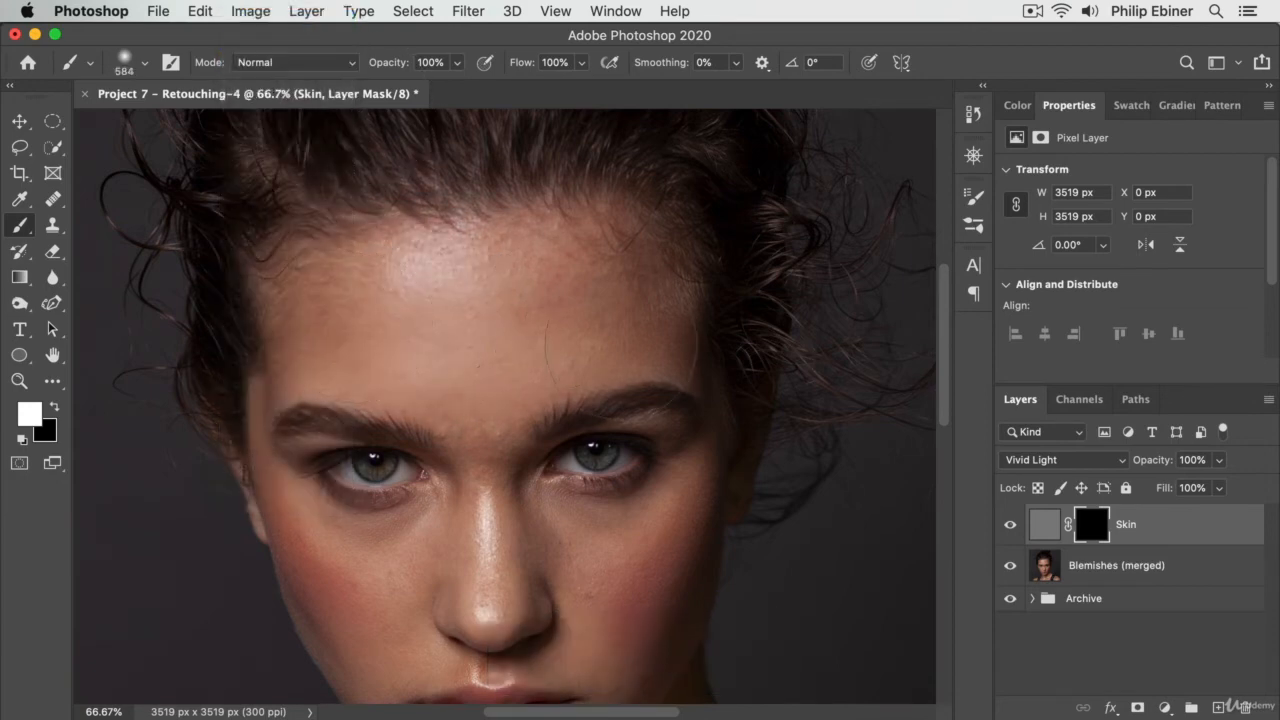
Paint white on the Skin layer mask over the forehead, nose and cheeks, using smaller brush sizes around the facial features
mouse_move(406, 334)
left_mouse_down()
mouse_move(547, 340)
mouse_move(492, 343)
left_mouse_up()
left_click_drag(450, 470, 500, 277)
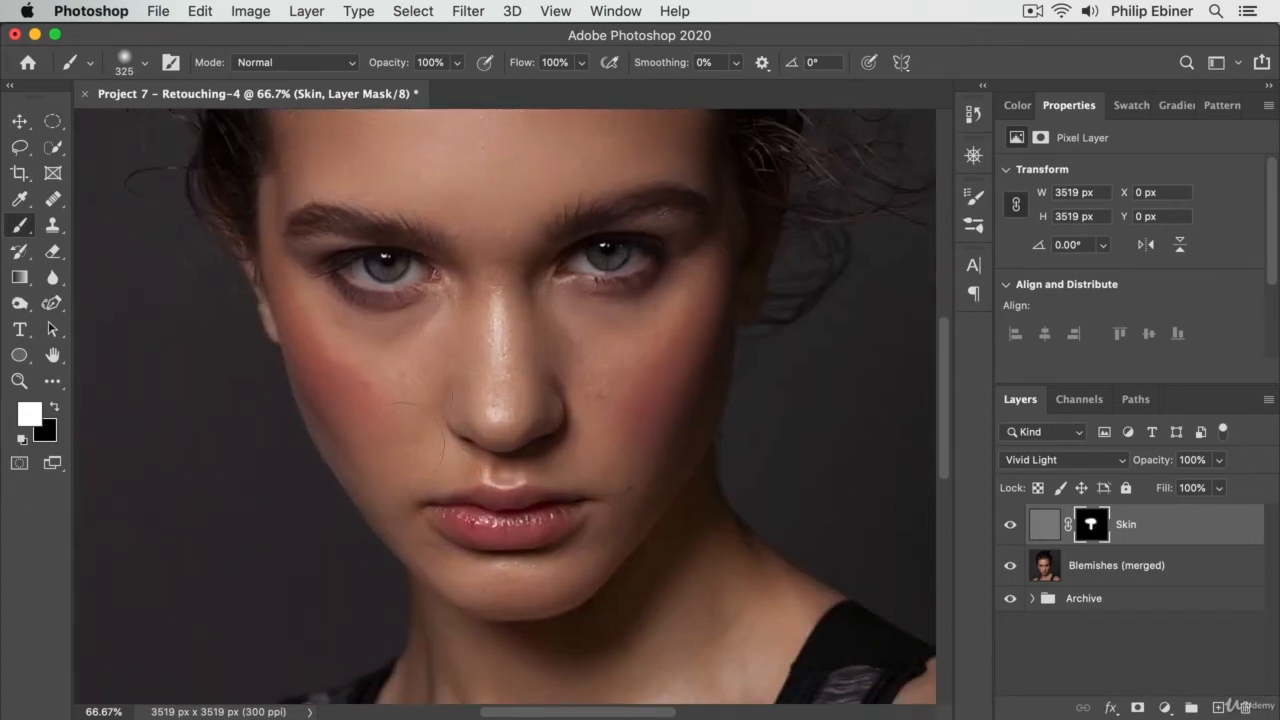
left_click_drag(512, 406, 501, 410)
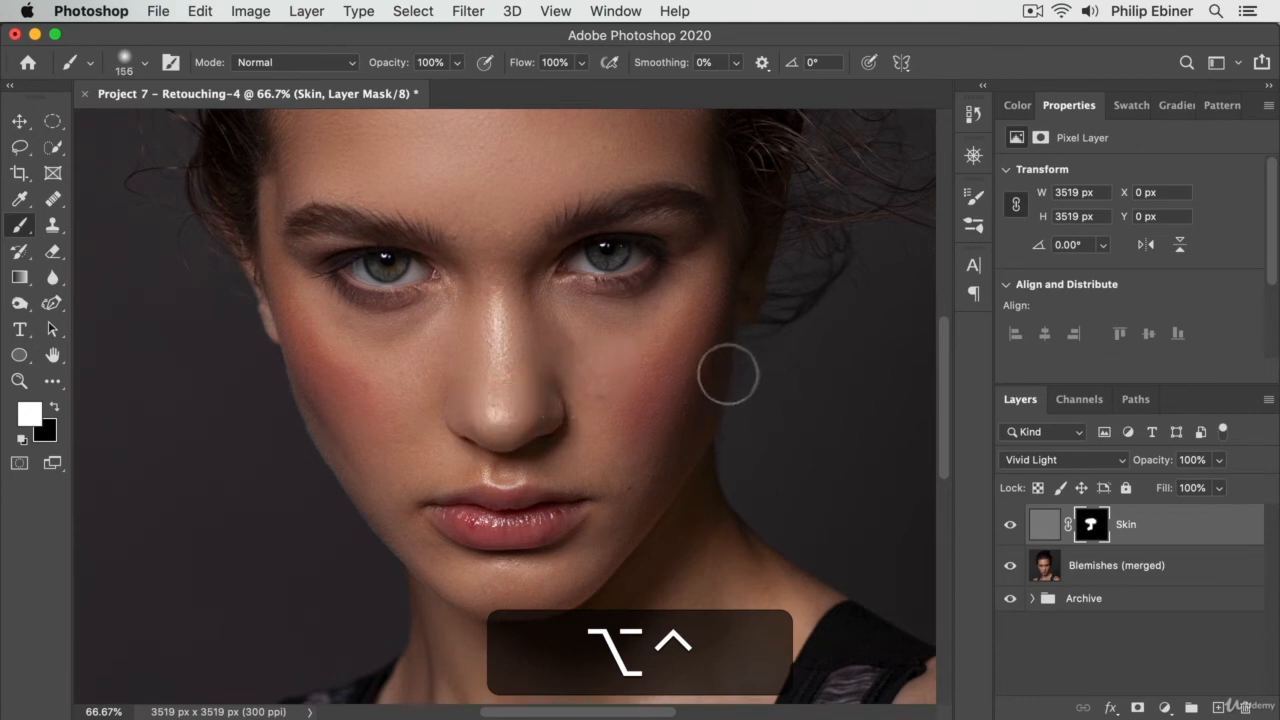
key("super+z")
mouse_move(614, 377)
left_mouse_down()
mouse_move(622, 453)
mouse_move(682, 351)
left_mouse_up()
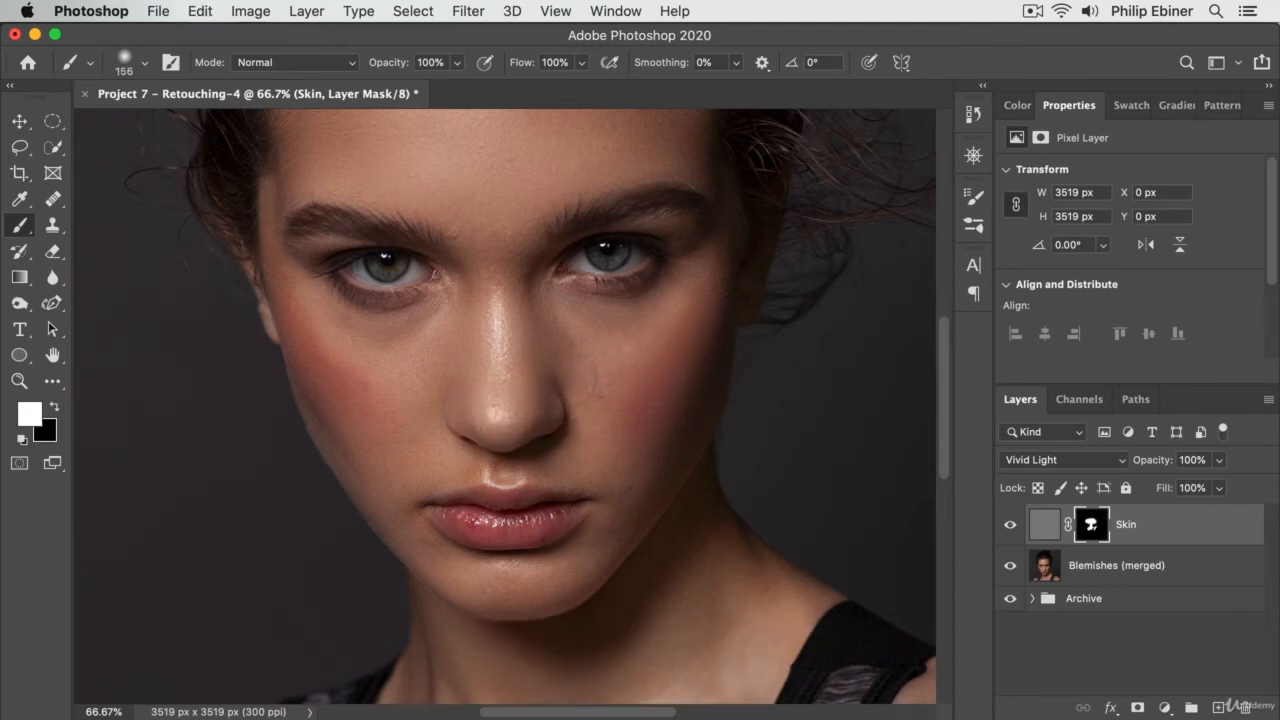
left_click_drag(551, 371, 617, 395)
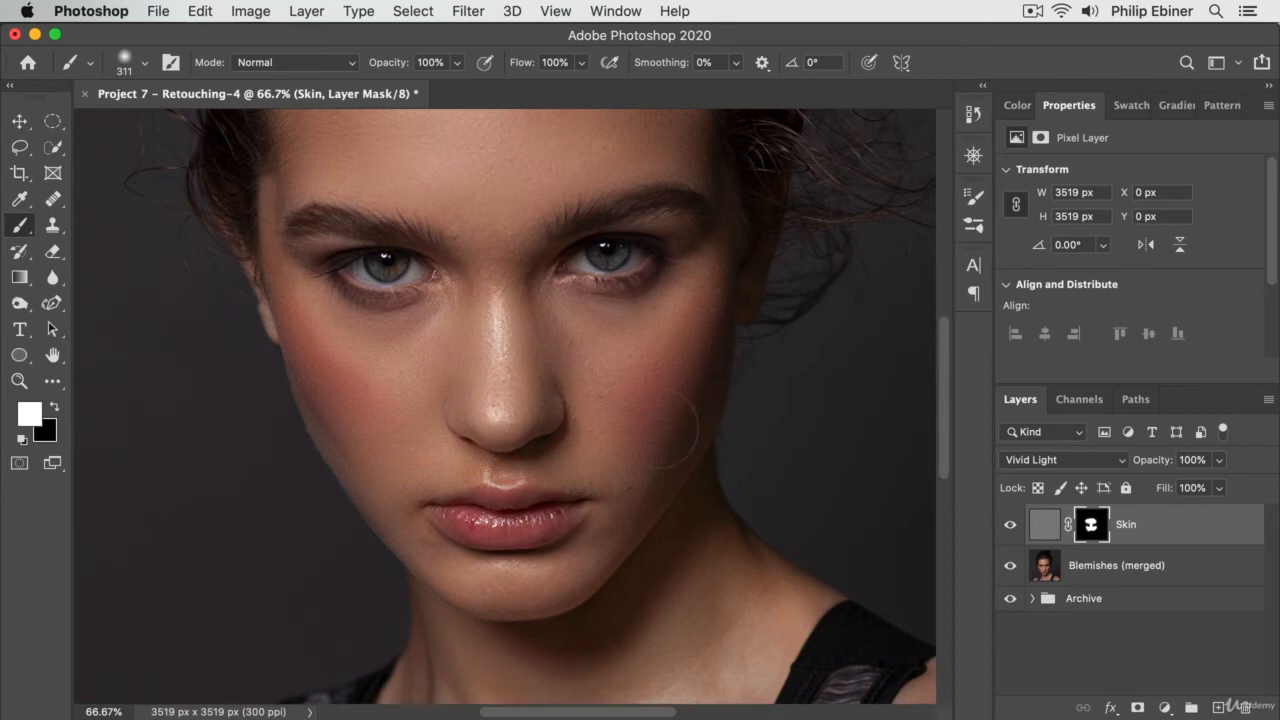
Paint white on the Skin layer mask over the chin, neck and upper chest with a brush size of 311
mouse_move(606, 633)
left_mouse_down()
mouse_move(648, 528)
mouse_move(637, 552)
mouse_move(507, 609)
mouse_move(486, 601)
mouse_move(623, 591)
mouse_move(570, 620)
left_mouse_up()
scroll(523, 294, "down", 5)
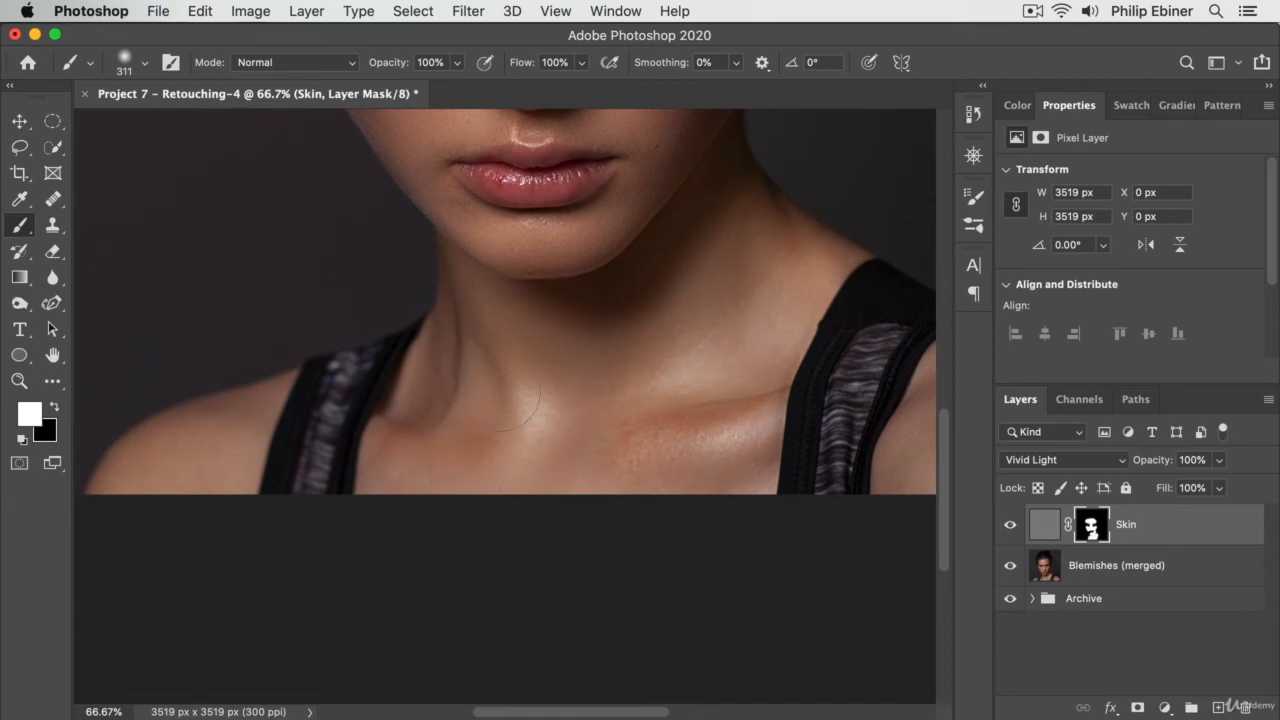
left_click_drag(555, 428, 620, 434)
Paint over the remaining cheek and forehead skin on the Skin layer mask
left_click_drag(586, 257, 588, 556)
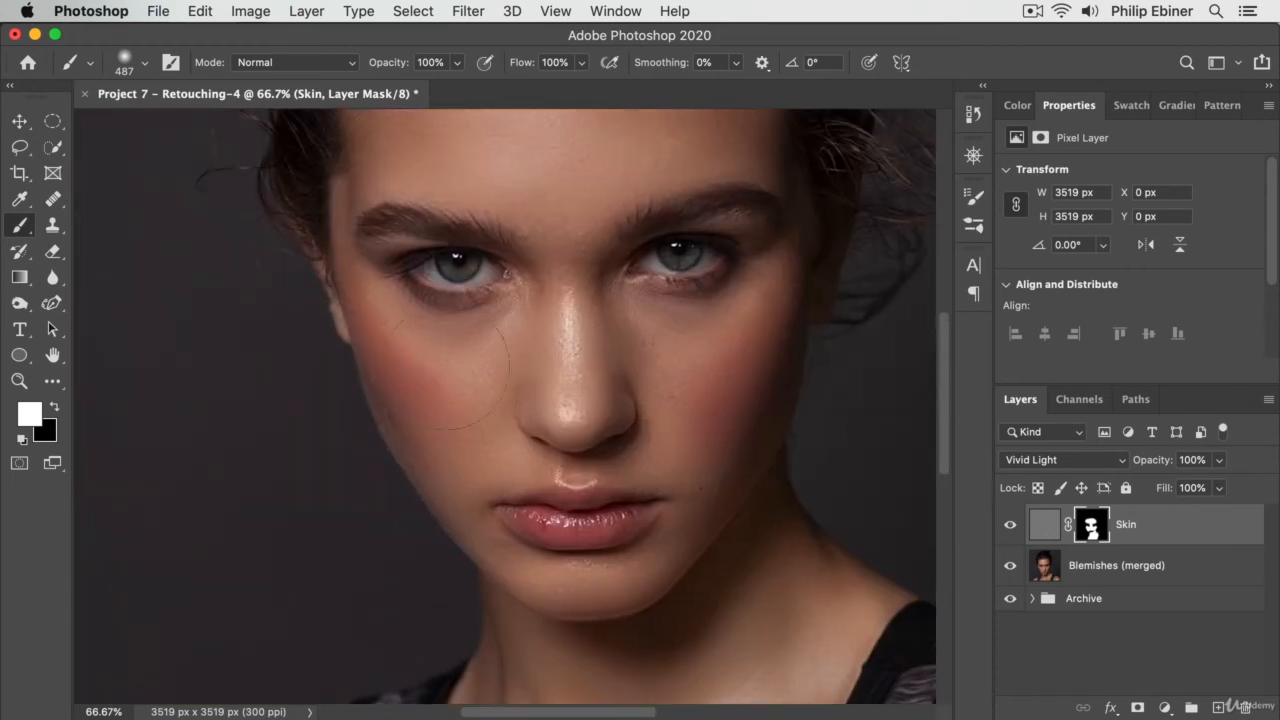
mouse_move(625, 313)
left_mouse_down()
mouse_move(618, 373)
mouse_move(588, 383)
left_mouse_up()
left_click_drag(553, 234, 557, 468)
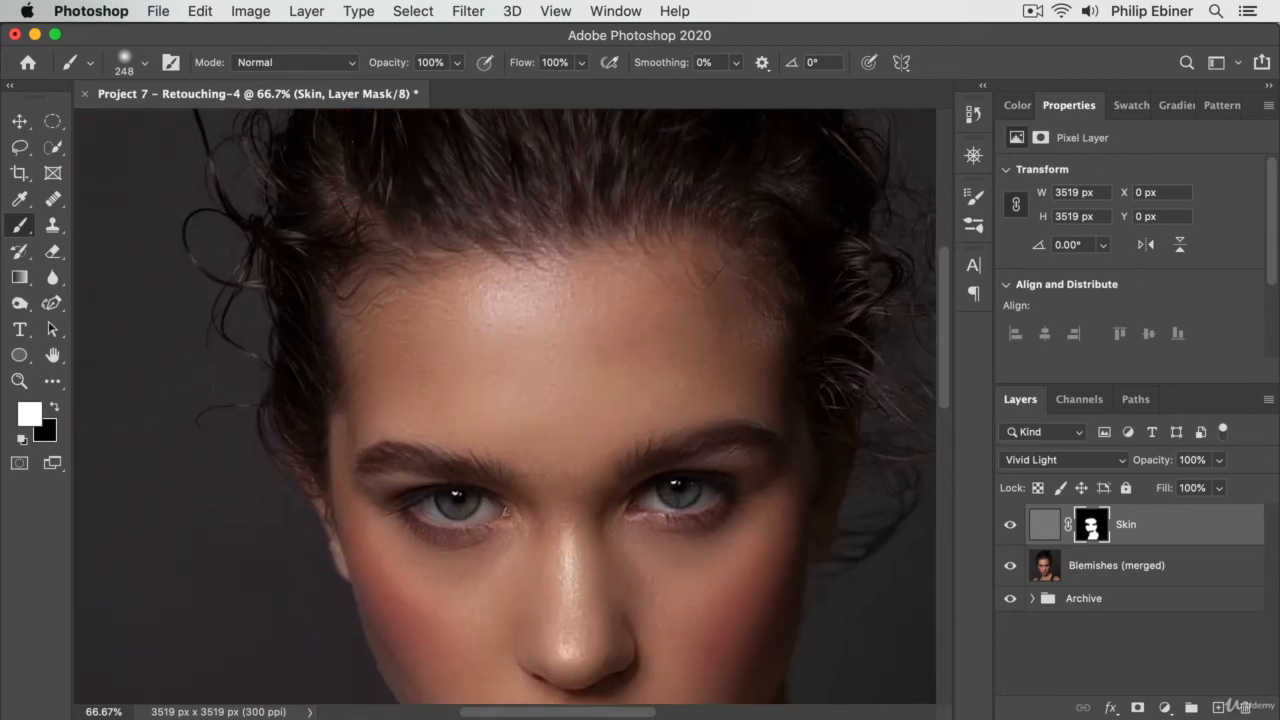
Compare the portrait with and without the skin smoothing by toggling the Skin layer's visibility at 50% zoom
left_click(1016, 529)
left_click_drag(666, 509, 629, 423)
key("z")
left_click(650, 364, "alt")
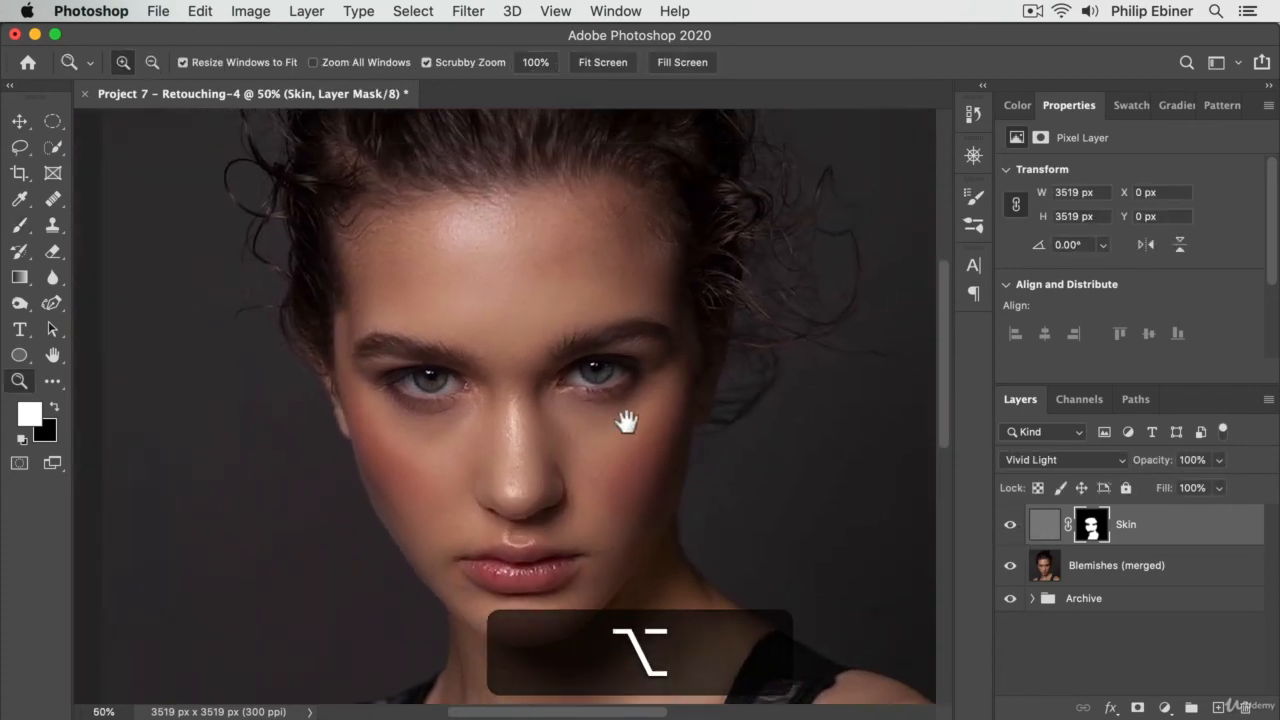
left_click(1016, 529)
left_click(1016, 529)
left_click(1016, 529)
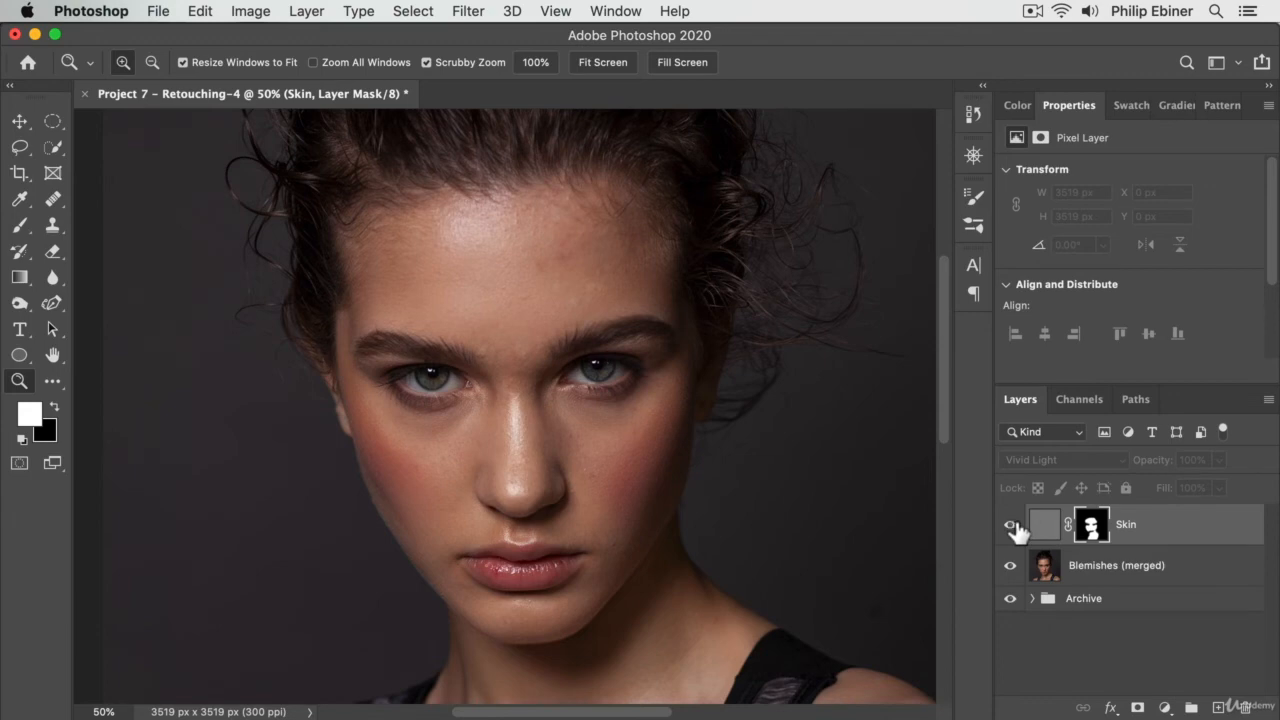
Check the skin smoothing again by hiding and showing the Skin layer several times
left_click(1016, 529)
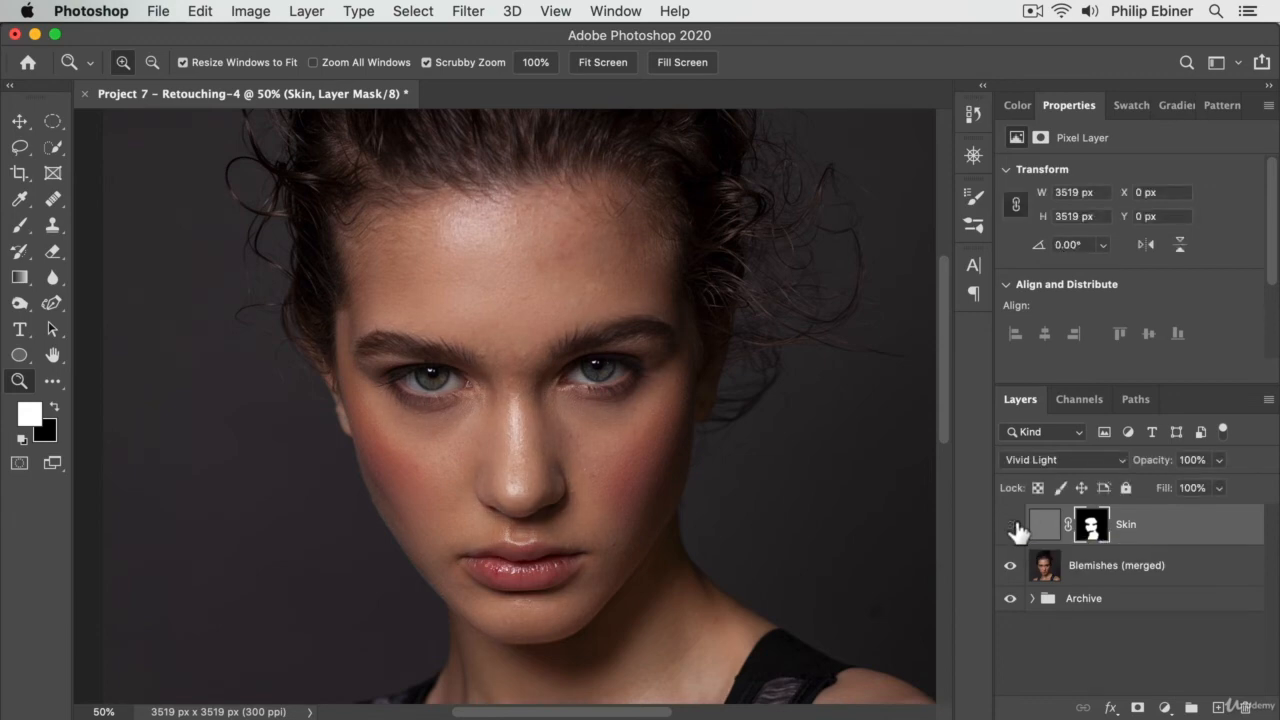
left_click(1016, 529)
left_click(1016, 529)
left_click(1016, 529)
left_click(1016, 529)
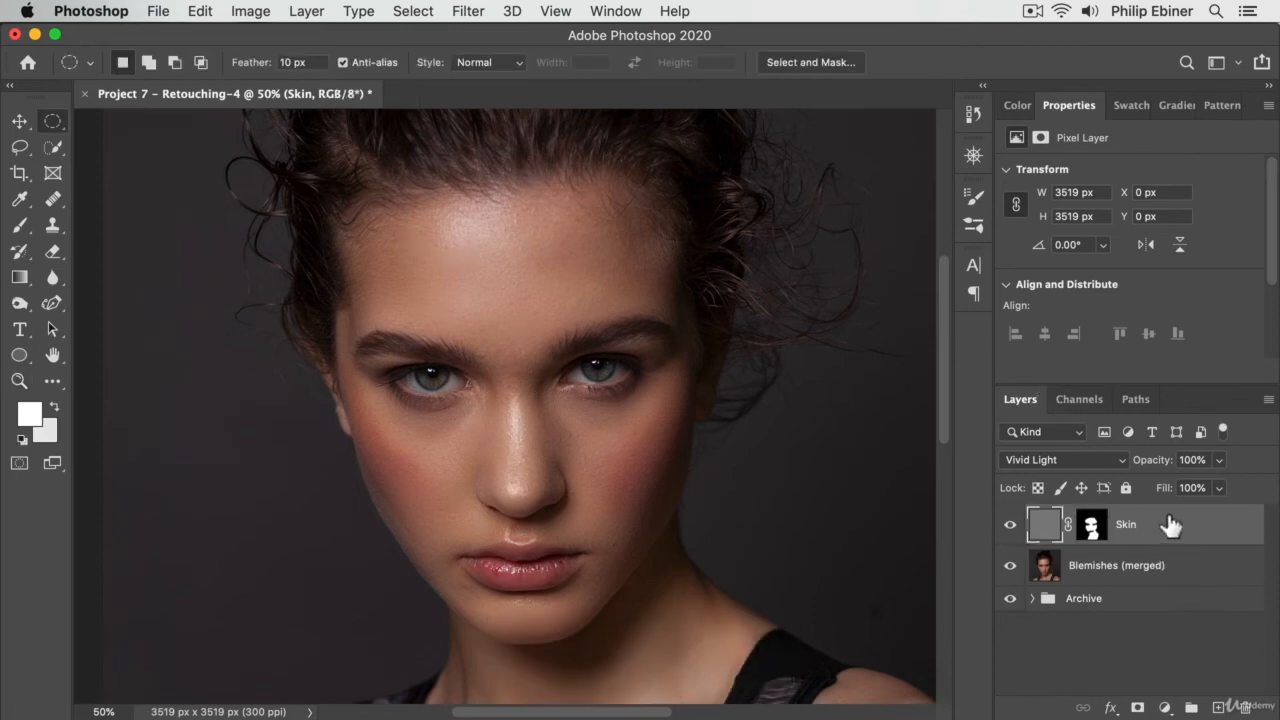
Duplicate the Skin layer and set the copy's opacity to 18%
left_click_drag(1163, 538, 1217, 707)
mouse_move(1143, 459)
left_mouse_down()
mouse_move(1134, 470)
mouse_move(1104, 460)
mouse_move(1170, 458)
mouse_move(1158, 467)
left_mouse_up()
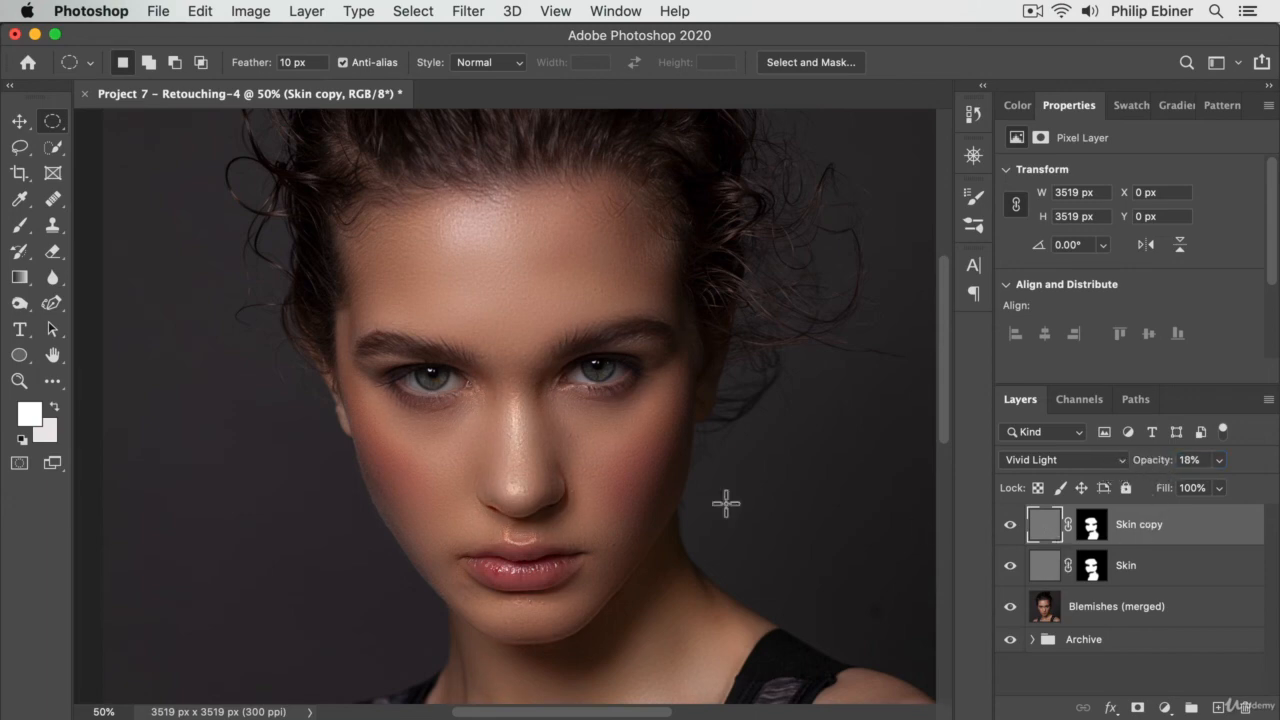
key("b")
mouse_move(456, 486)
left_mouse_down("ctrl+alt")
mouse_move(780, 492)
mouse_move(291, 554)
mouse_move(679, 553)
left_mouse_up("ctrl+alt")
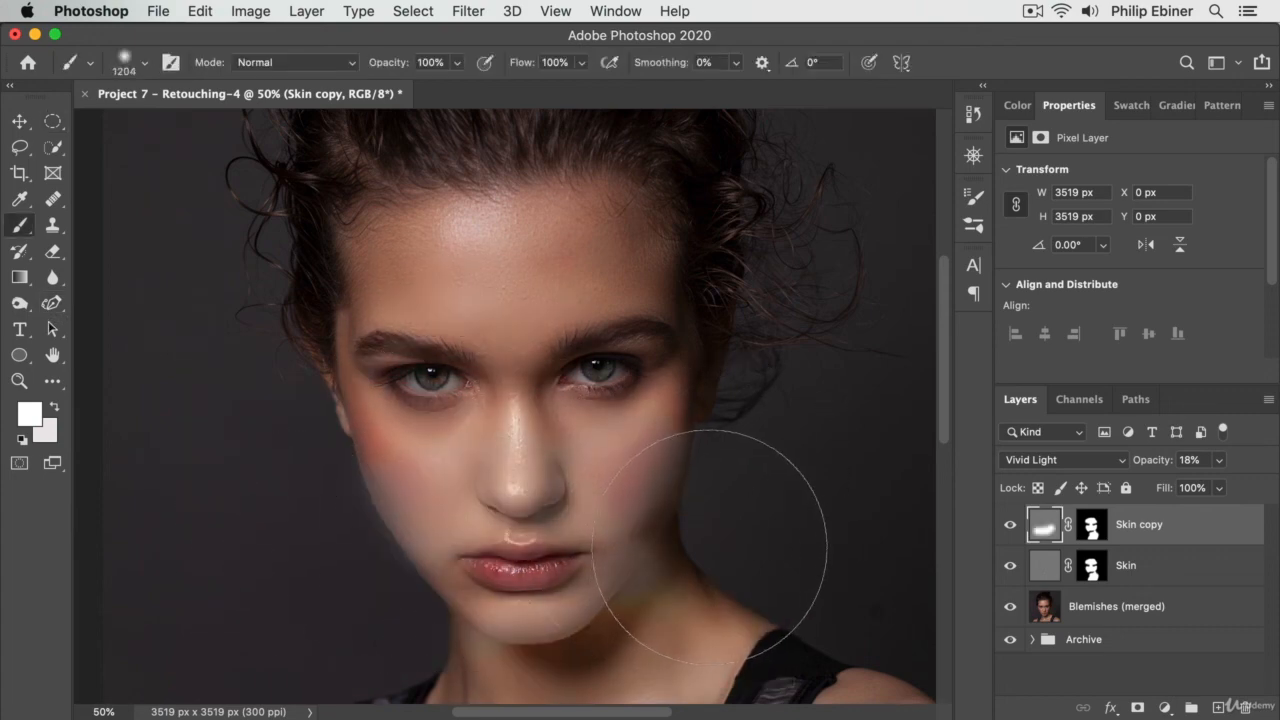
key("super+z")
Paint black on the Skin copy layer's mask over the cheeks, nose, chin and neck, keeping only the forehead white, with brush size 1204
left_click(1090, 524)
key("d")
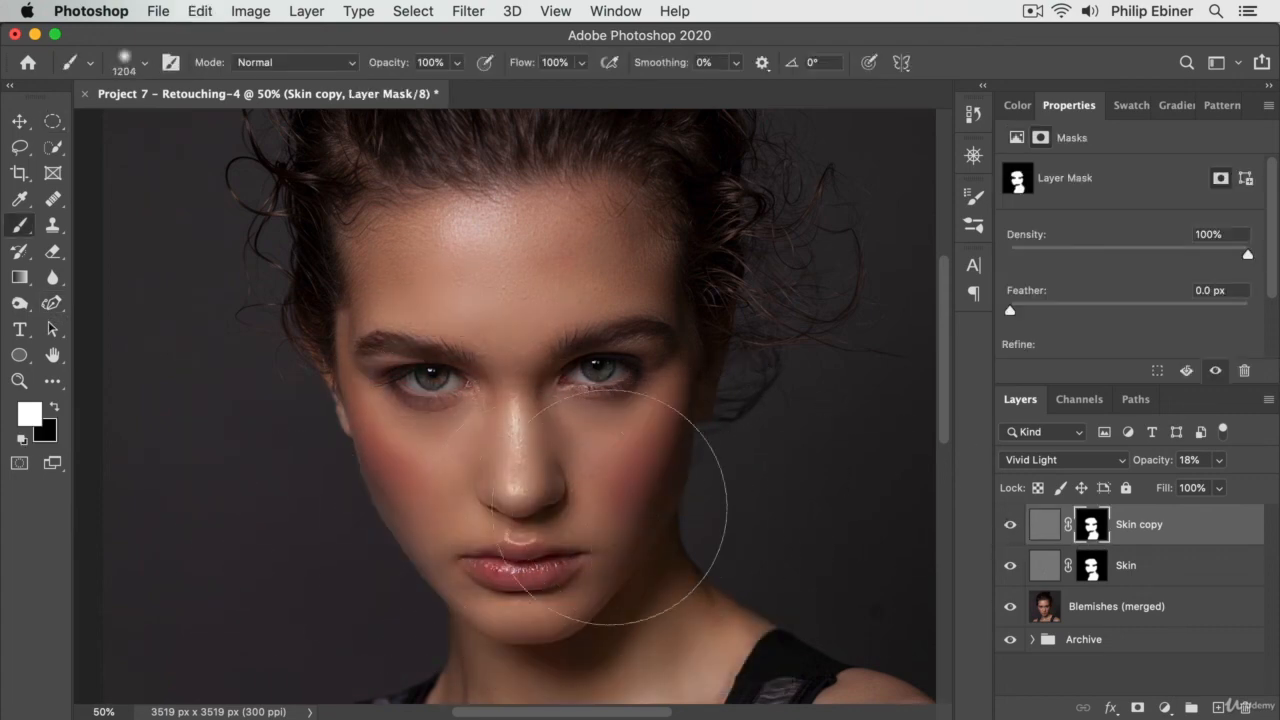
left_click_drag(611, 511, 355, 534)
key("x")
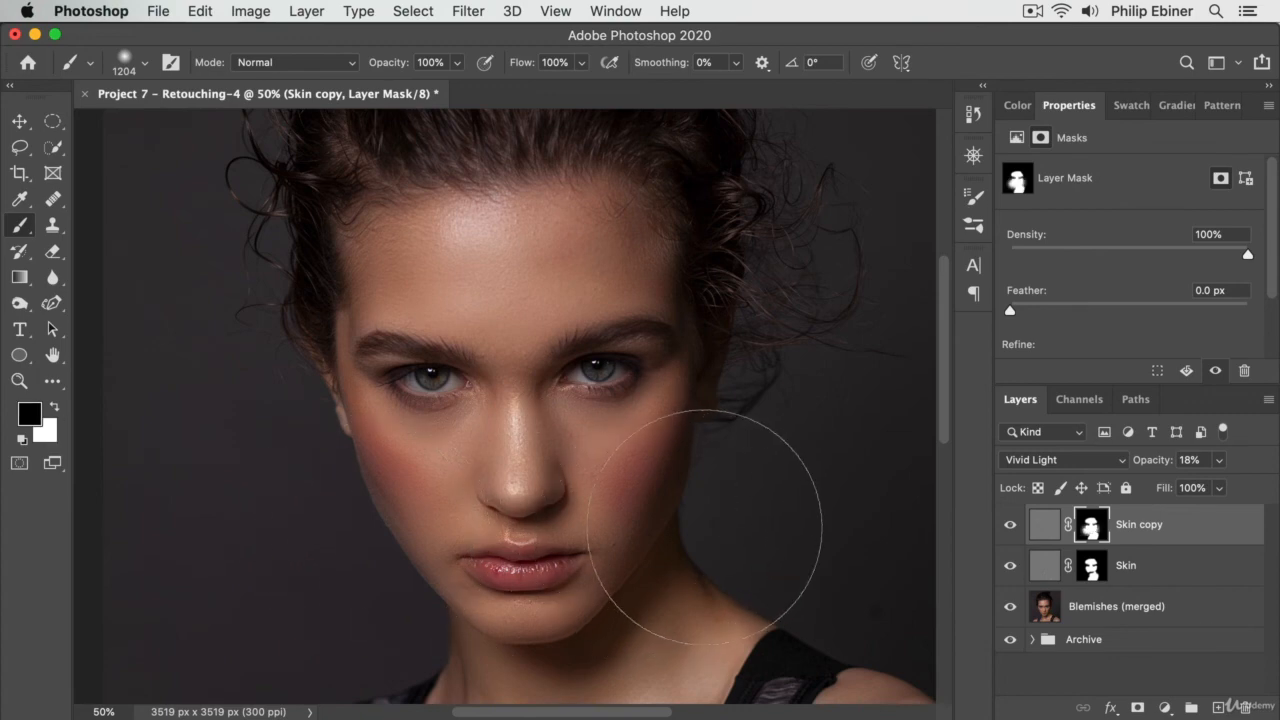
left_click_drag(714, 514, 309, 520)
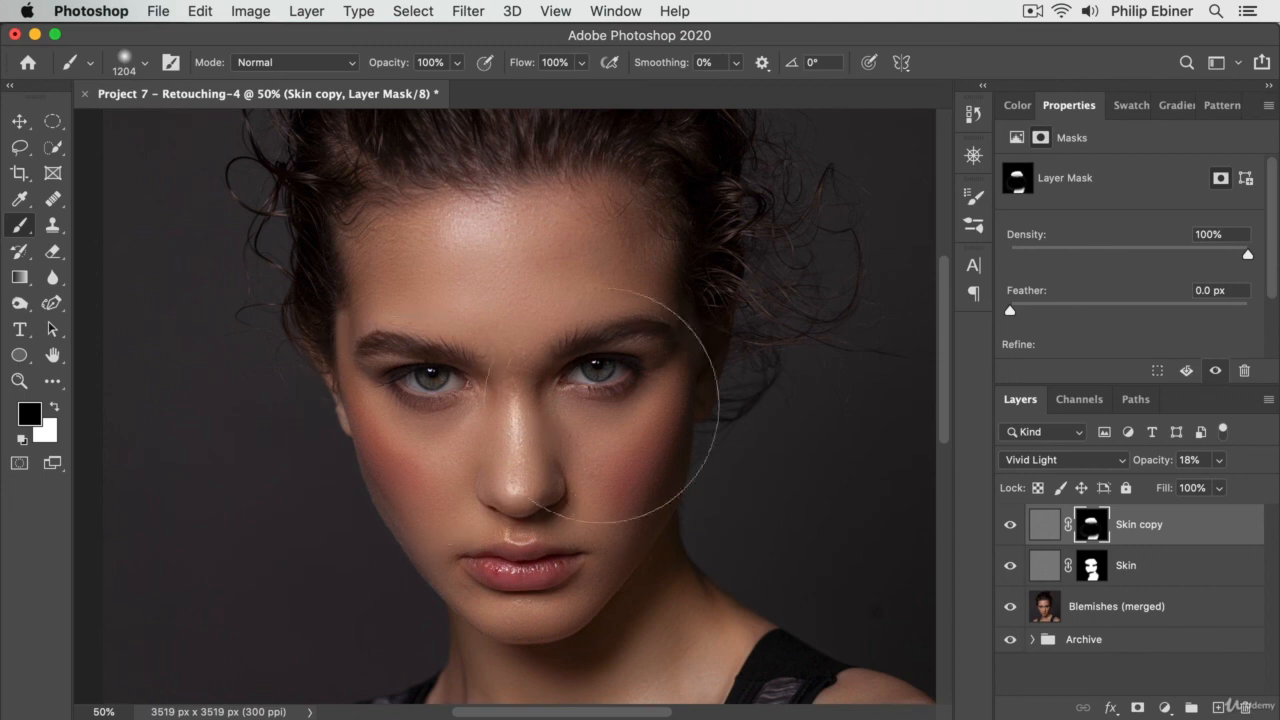
left_click_drag(648, 605, 622, 298)
left_click_drag(569, 235, 612, 602)
Set the Skin copy layer's opacity to 50% and compare the forehead with the layer hidden and shown
left_click(1012, 526)
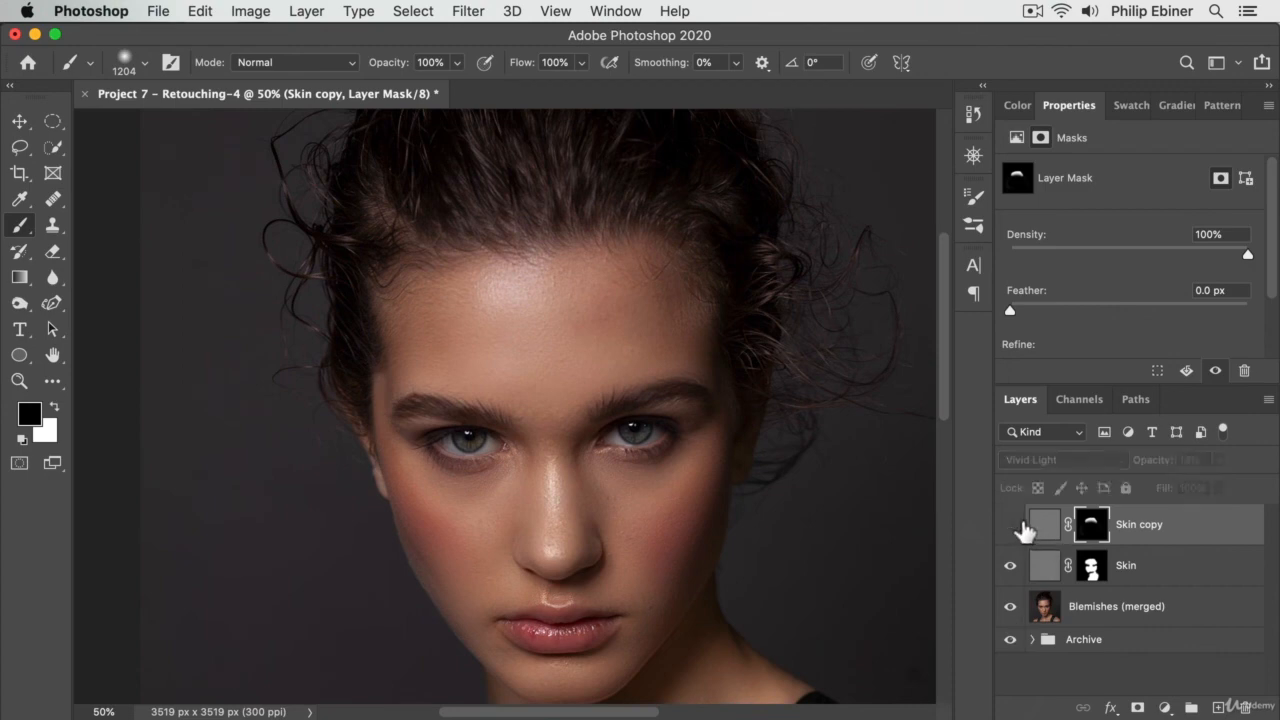
left_click(1012, 526)
left_click_drag(1155, 470, 1186, 466)
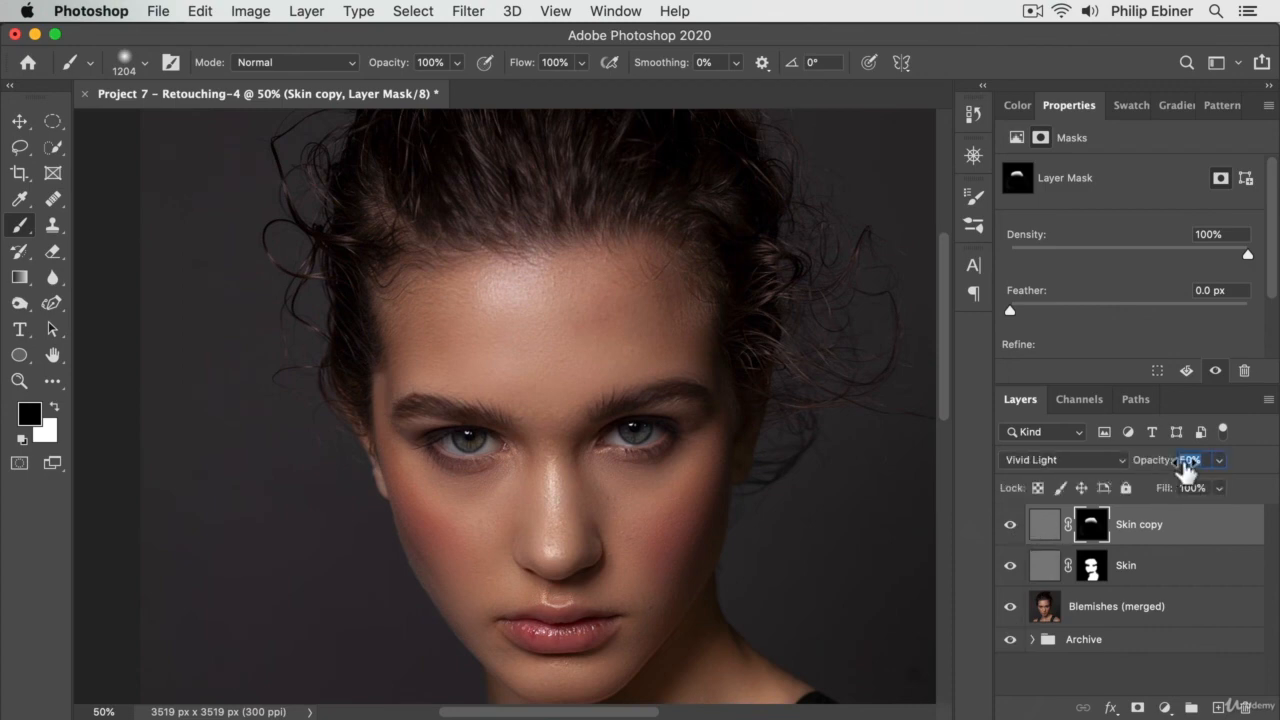
left_click(1012, 526)
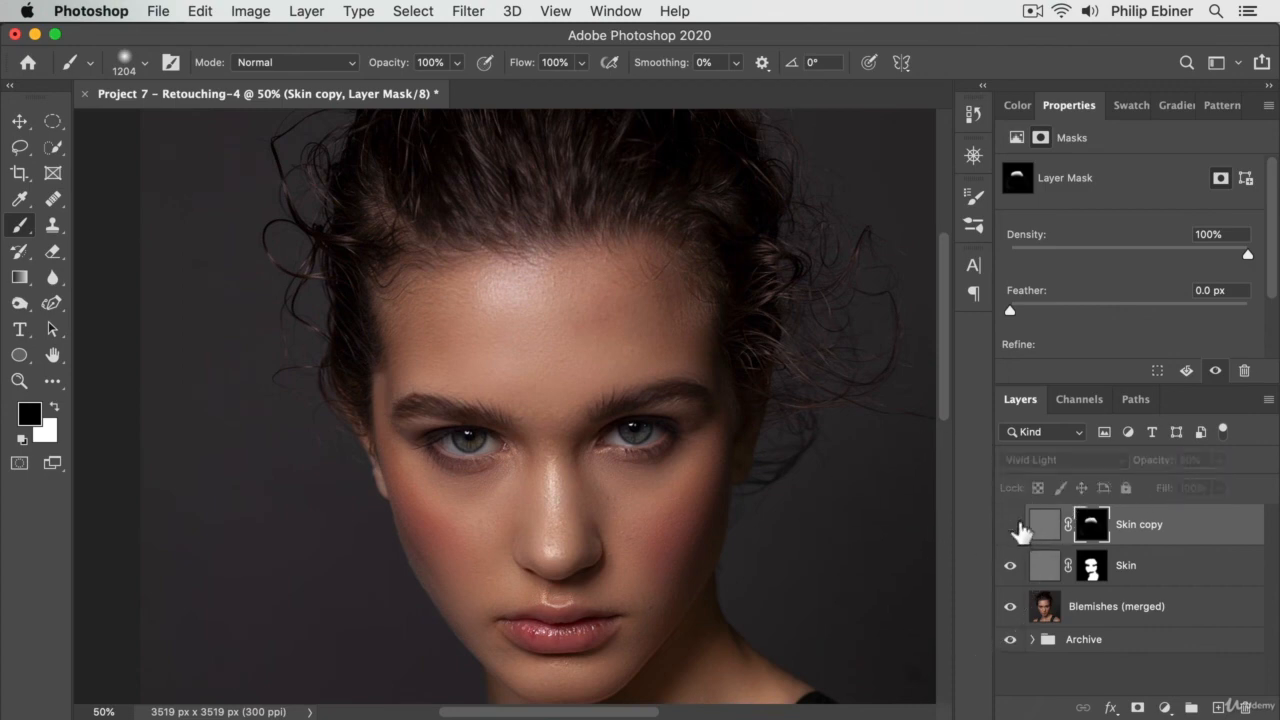
left_click(1012, 526)
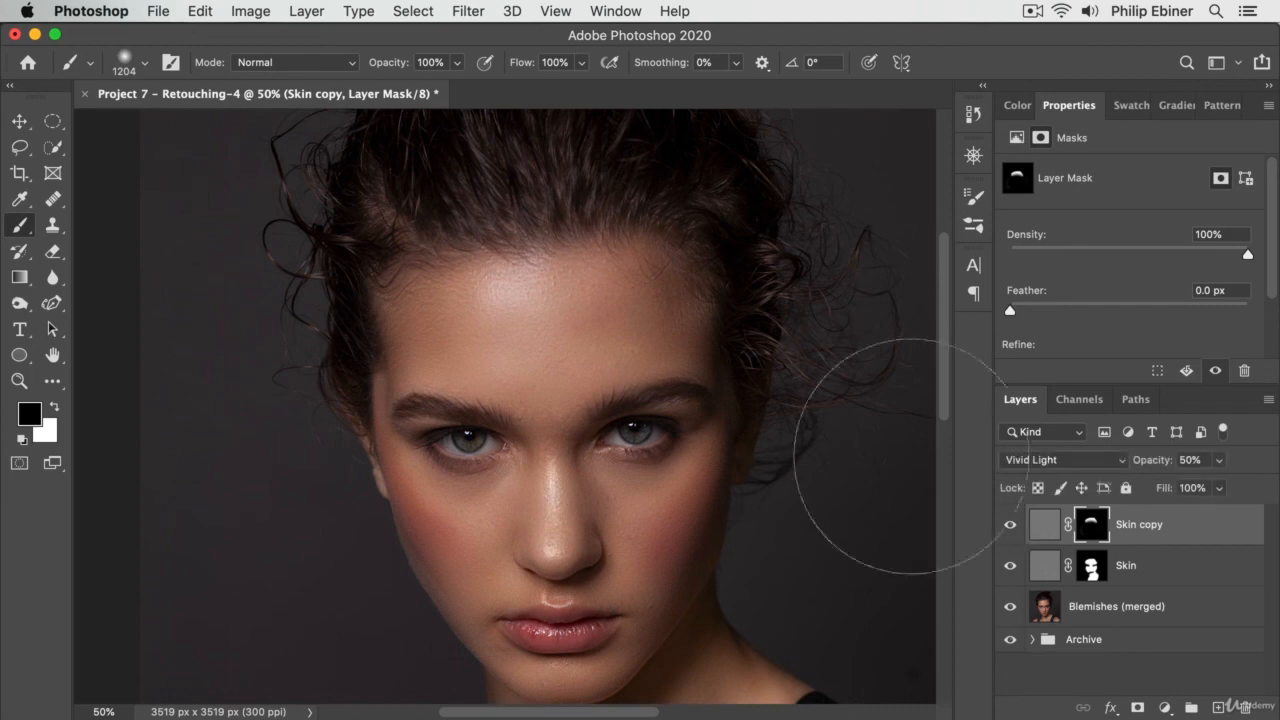
left_click(1018, 528)
left_click(1018, 528)
Examine the whole retouched portrait at 33.3% zoom
key("z")
left_click(680, 412, "alt")
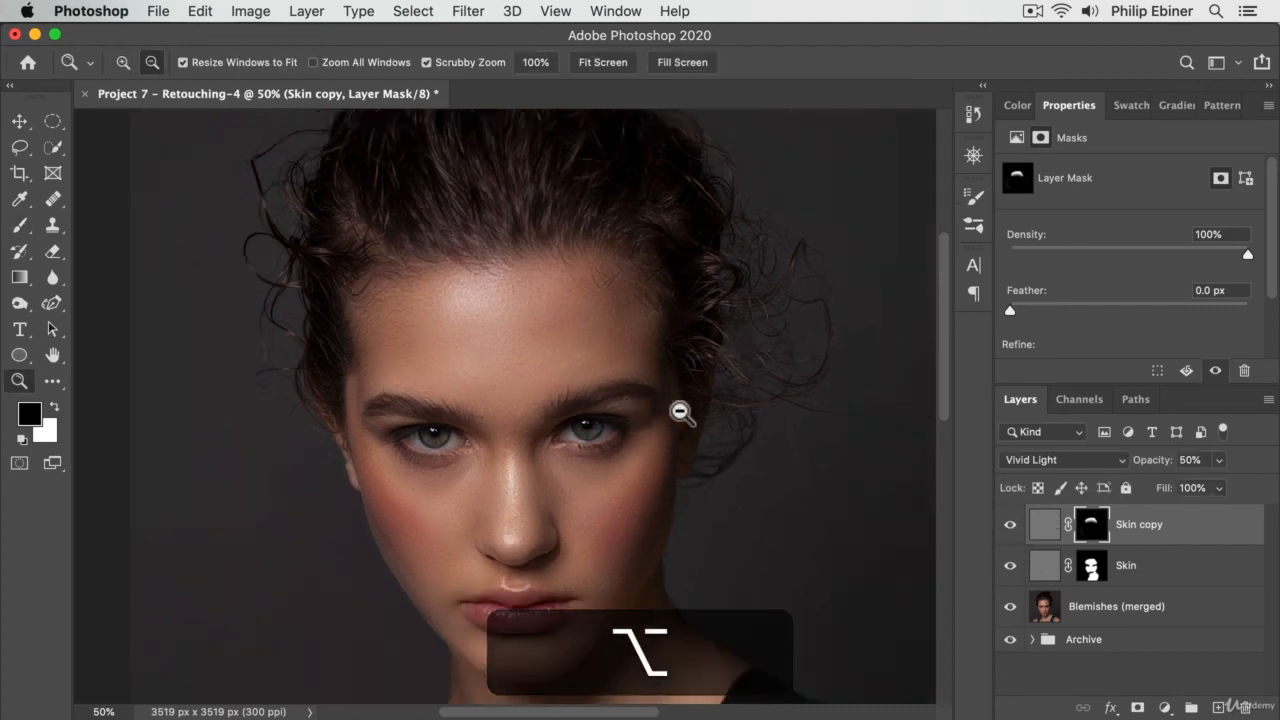
left_click(680, 412, "alt")
left_click_drag(590, 528, 717, 493)
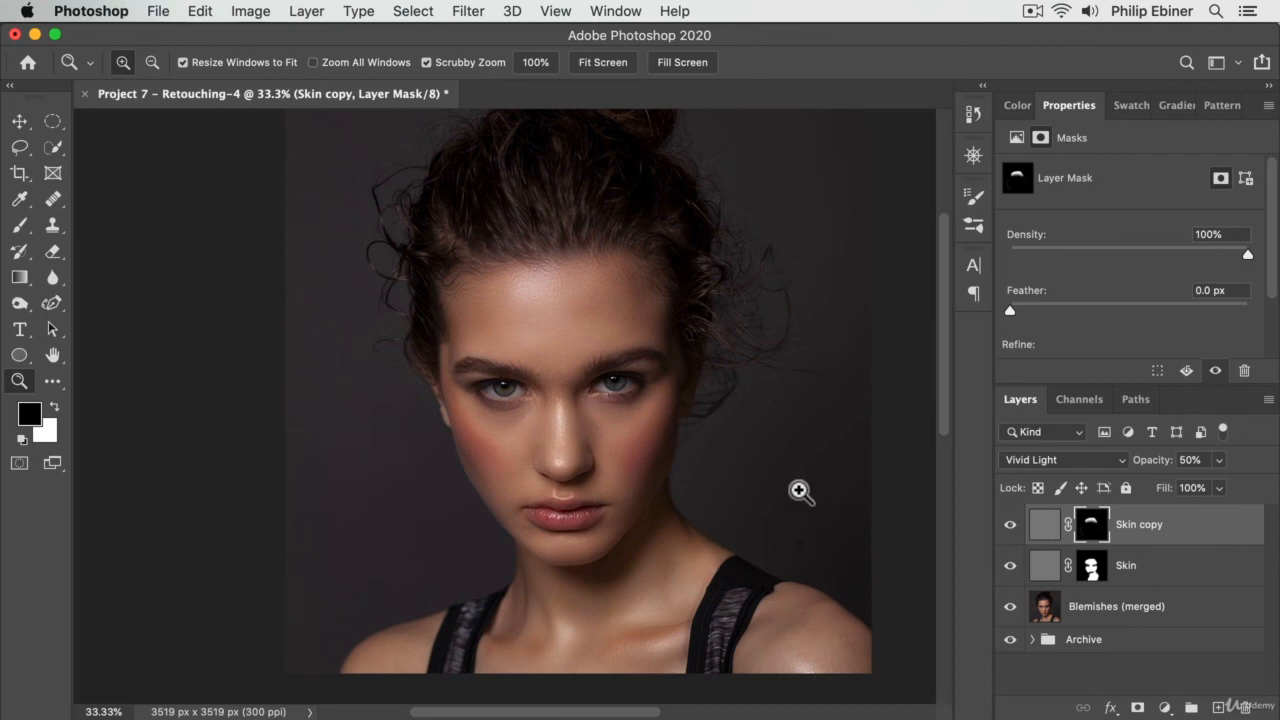
left_click_drag(798, 489, 741, 502)
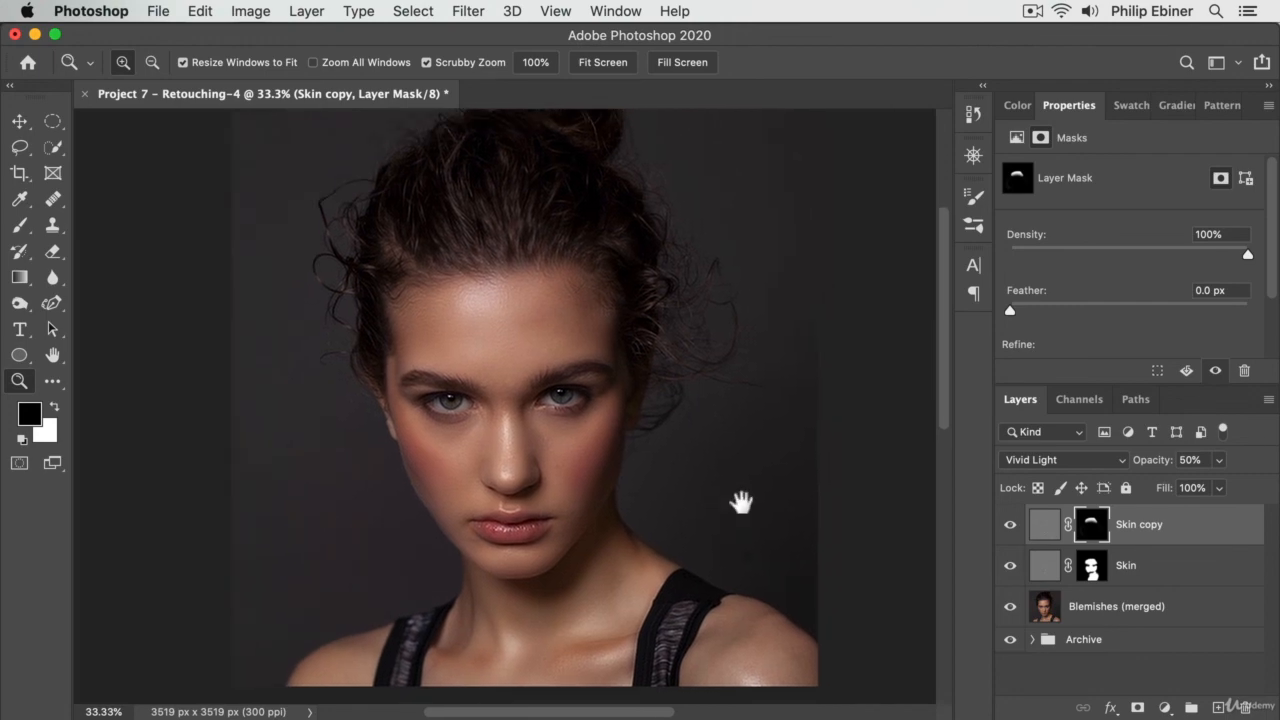